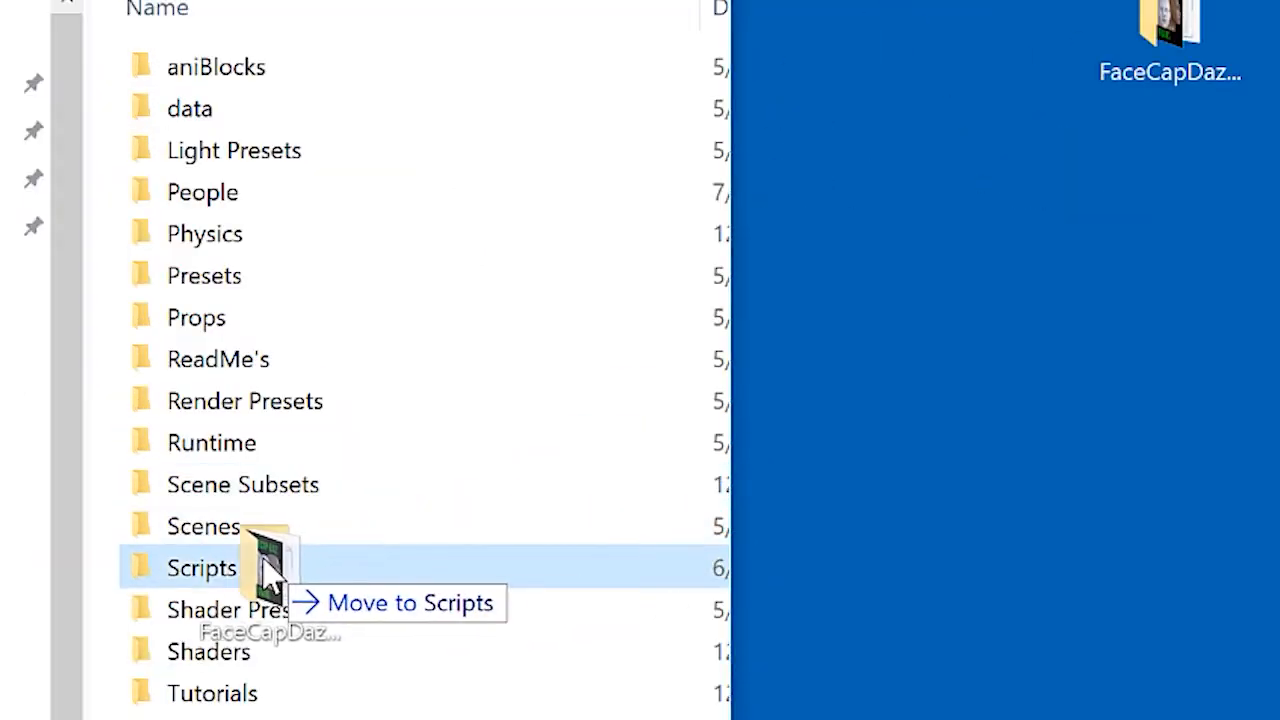
Move the FaceCapDazTrans folder from the desktop into the Scripts folder of the Daz content library.
{"action": "left_click_drag", "start_coordinate": [268, 572], "coordinate": [234, 574]}
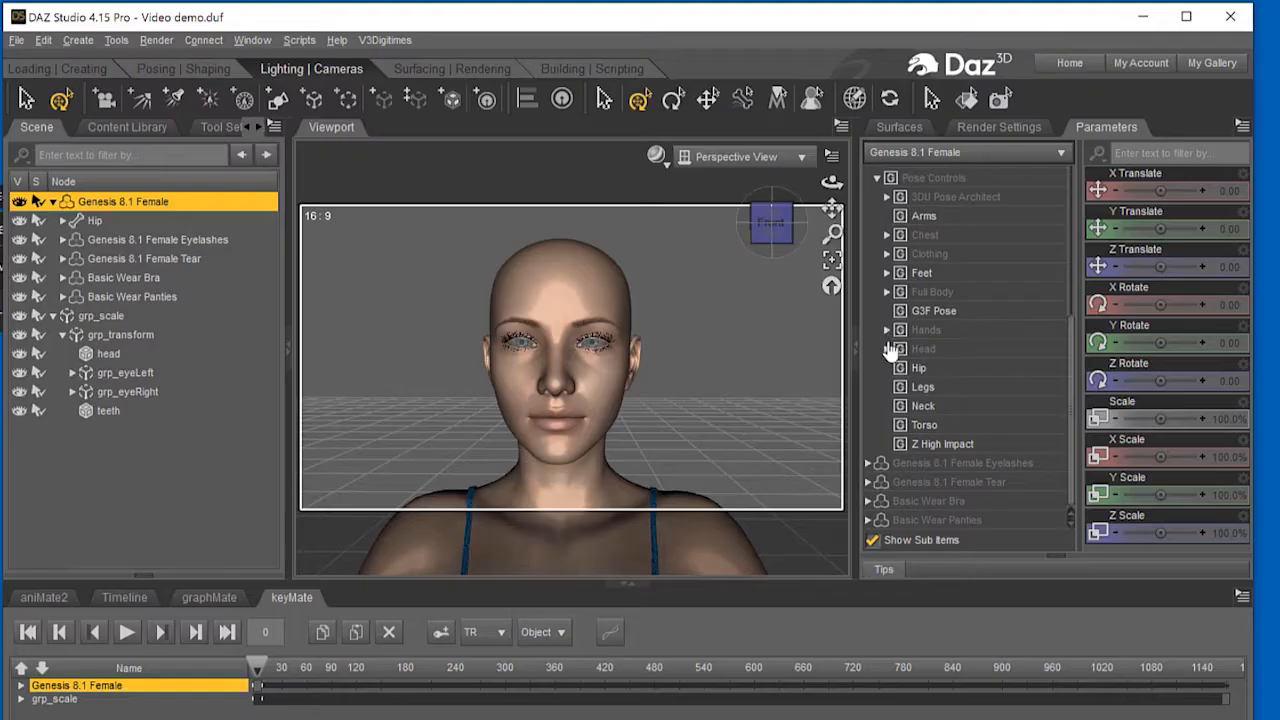
In DAZ Studio, view the Brow pose controls of Genesis 8.1 Female's head and select the FaceCap head node for comparison.
{"action": "left_click", "coordinate": [887, 349]}
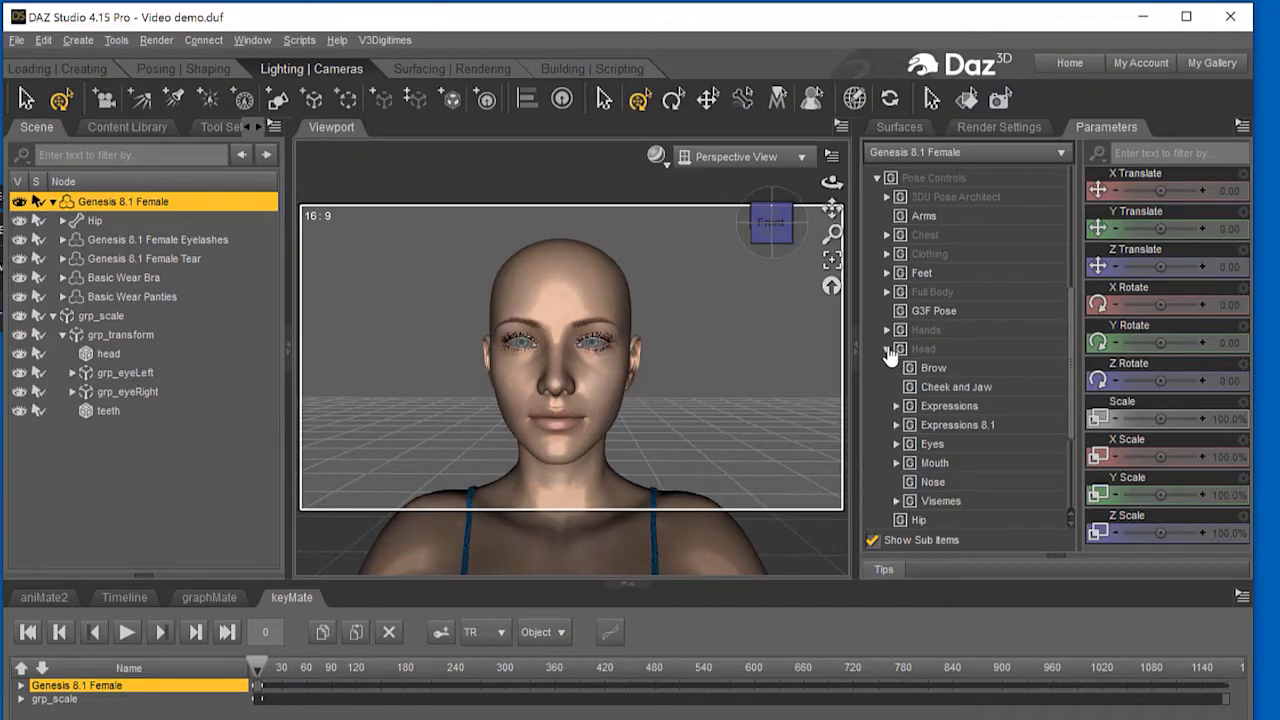
{"action": "left_click", "coordinate": [938, 372]}
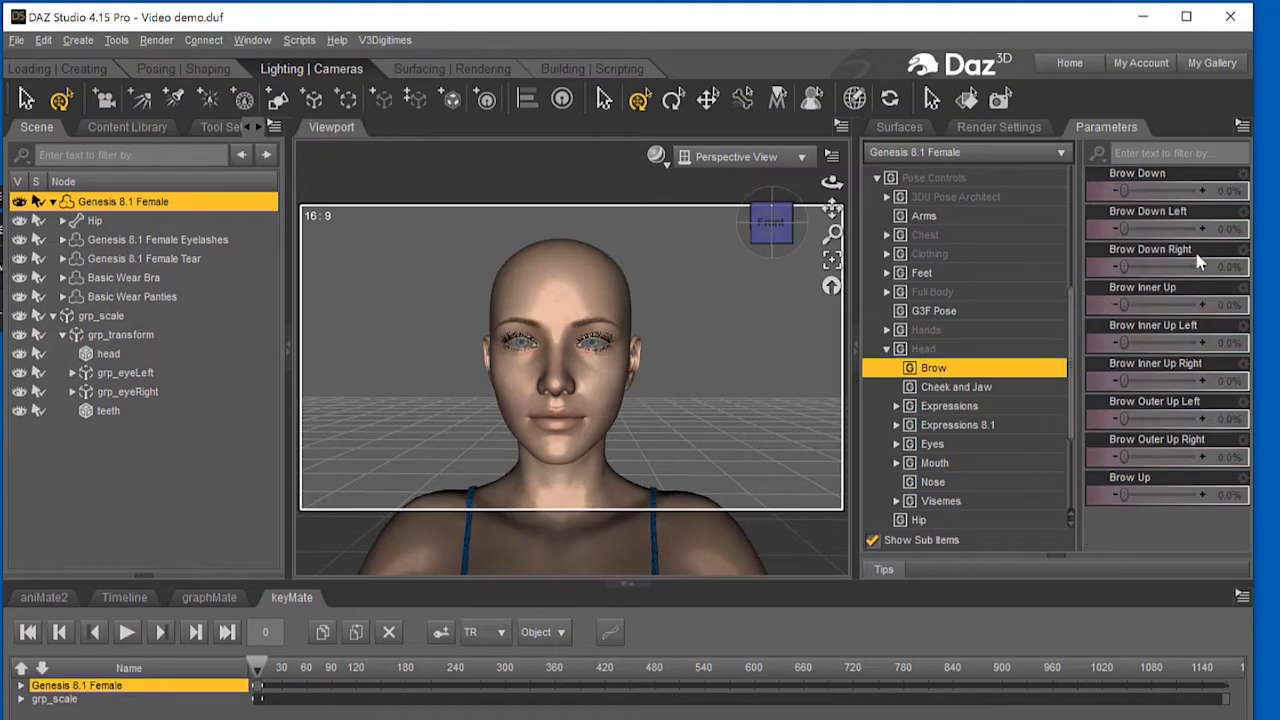
{"action": "left_click", "coordinate": [108, 353]}
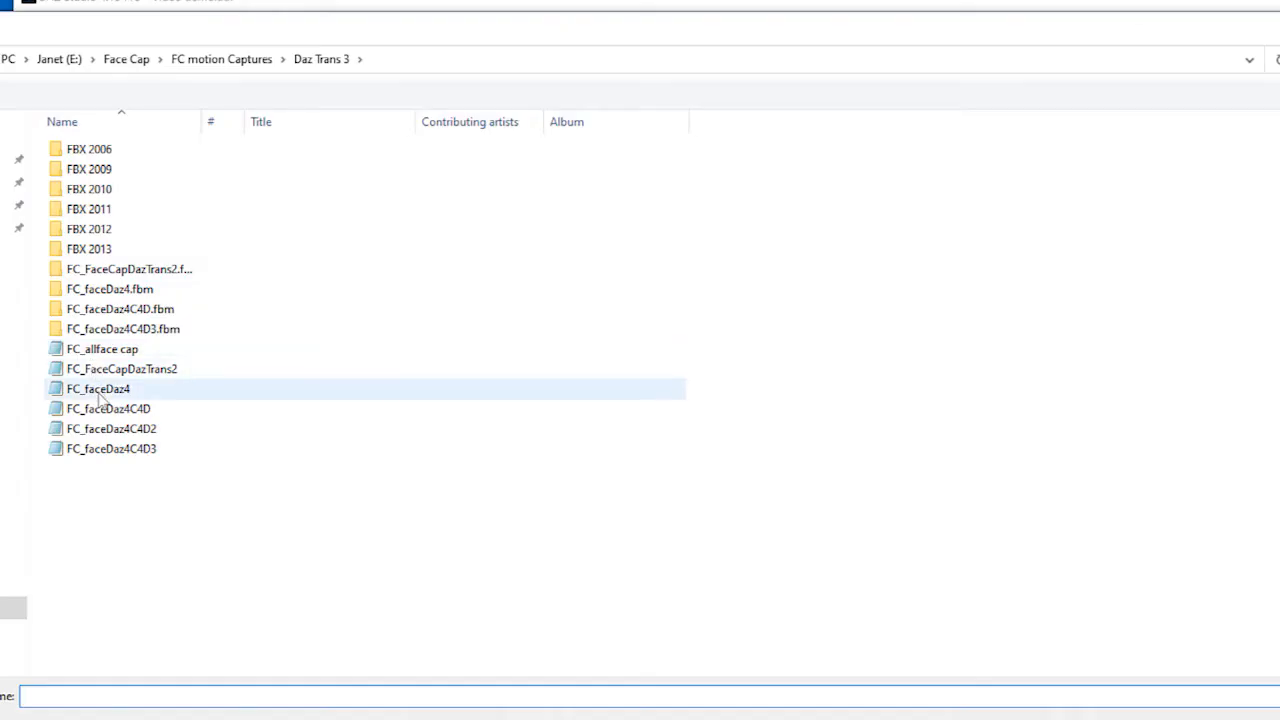
Import the FC_faceDaz4 face capture file and select grp_scale, followed by the Genesis 8.1 Female figure.
{"action": "left_click", "coordinate": [100, 390]}
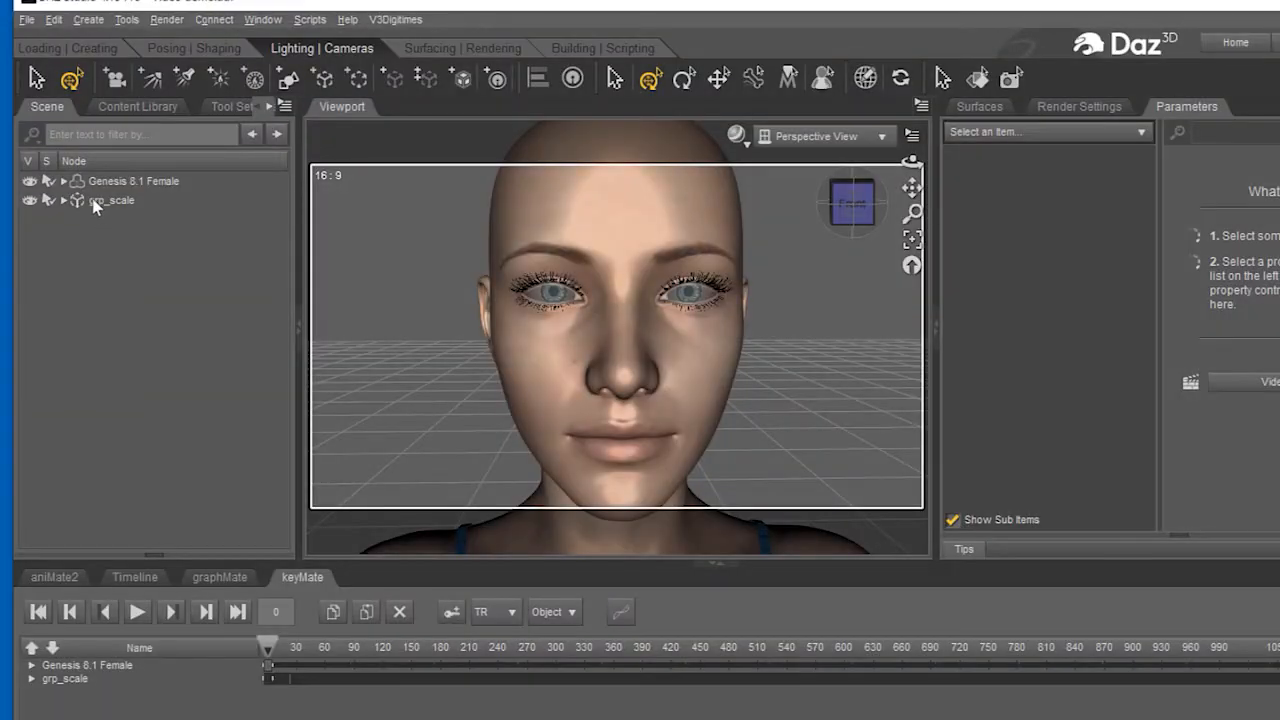
{"action": "left_click", "coordinate": [150, 200]}
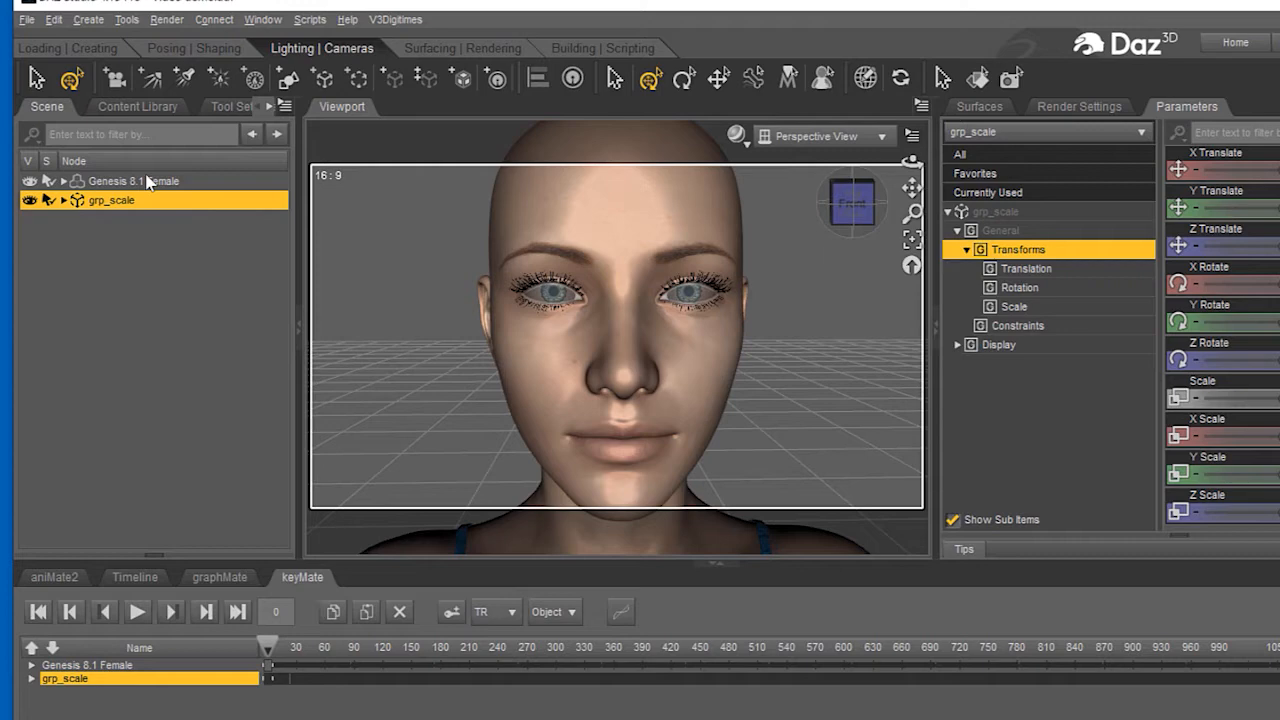
{"action": "left_click", "coordinate": [146, 180]}
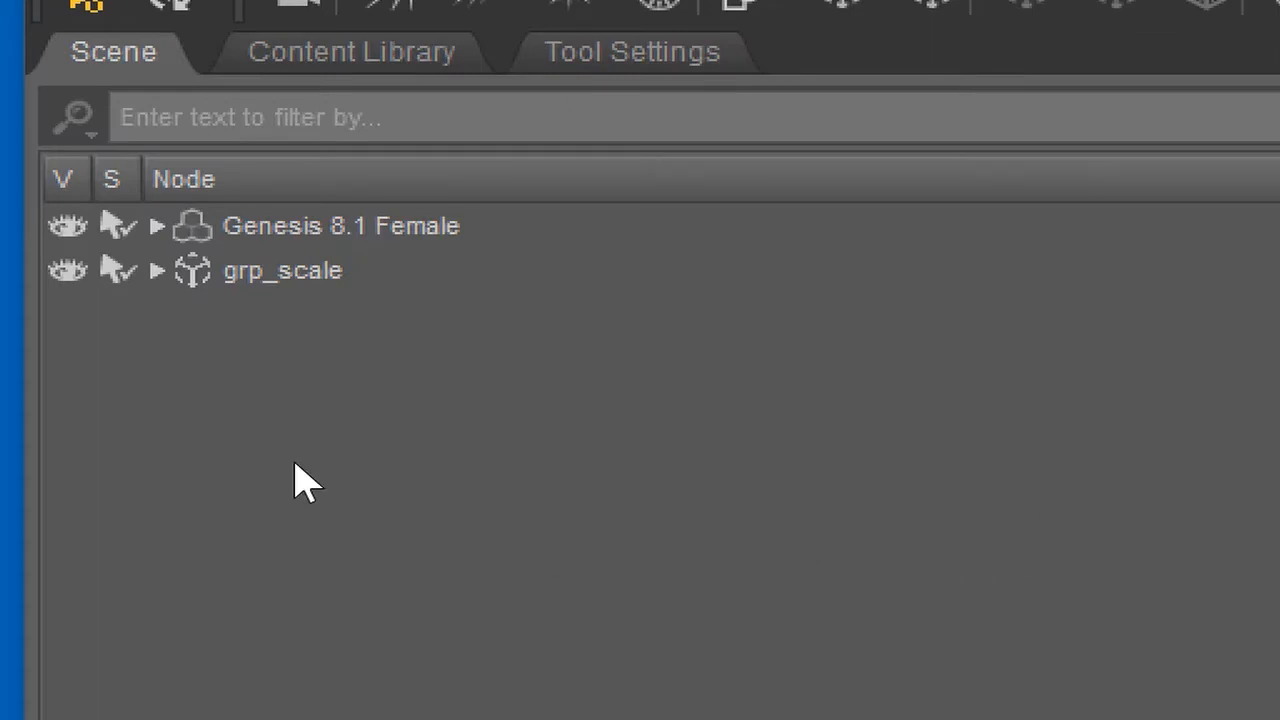
Select both grp_scale and Genesis 8.1 Female and run the FaceCap-Daz-Trans script from the FaceCapDazTrans app folder.
{"action": "left_click", "coordinate": [232, 272]}
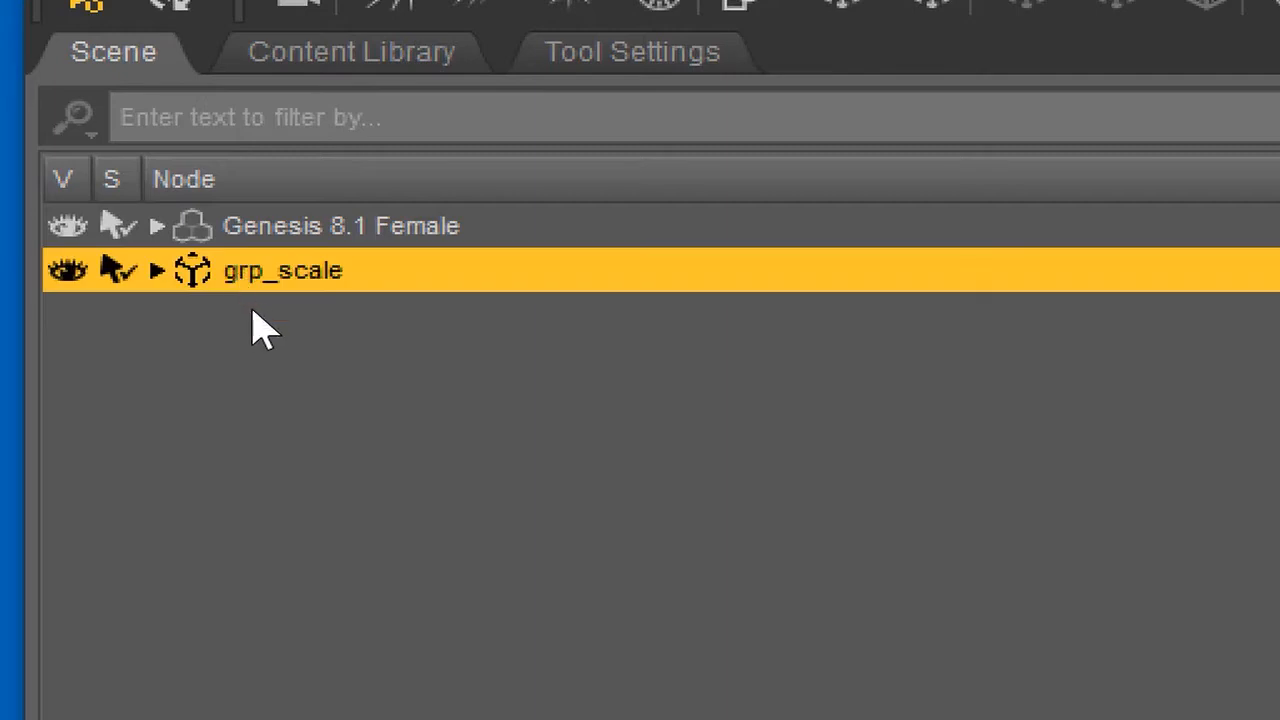
{"action": "left_click", "coordinate": [405, 240], "text": "ctrl"}
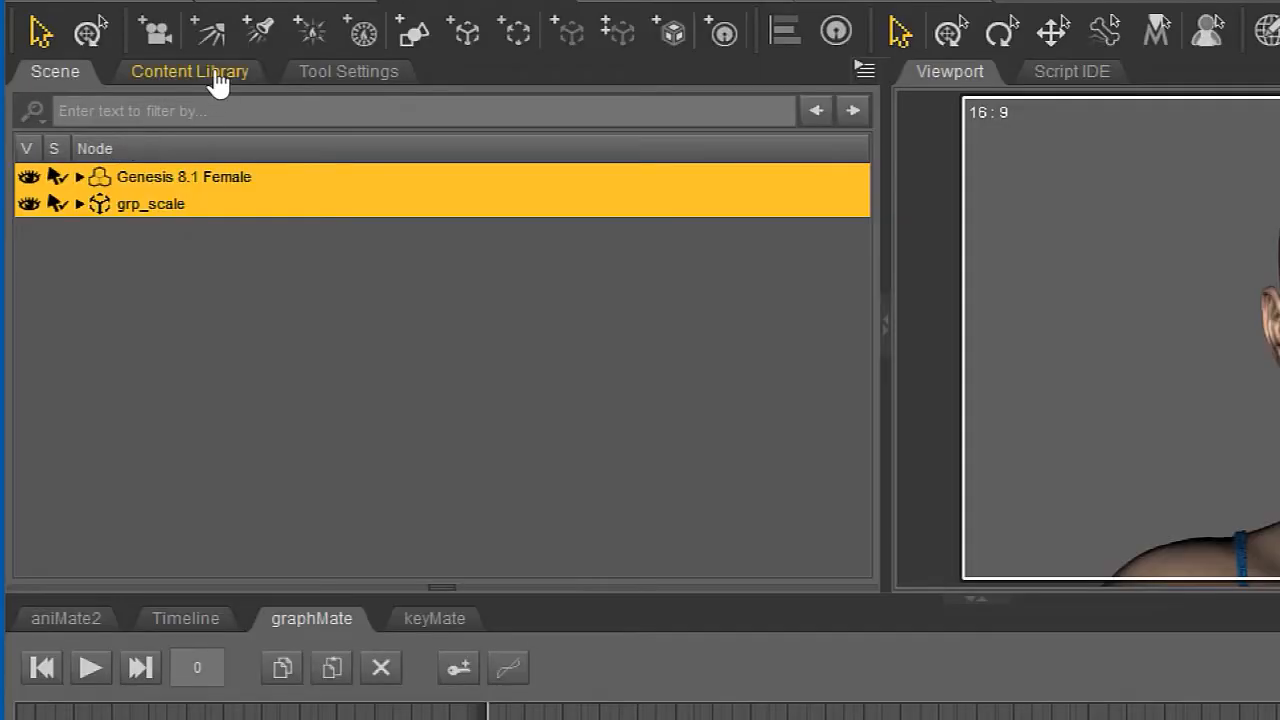
{"action": "left_click", "coordinate": [218, 80]}
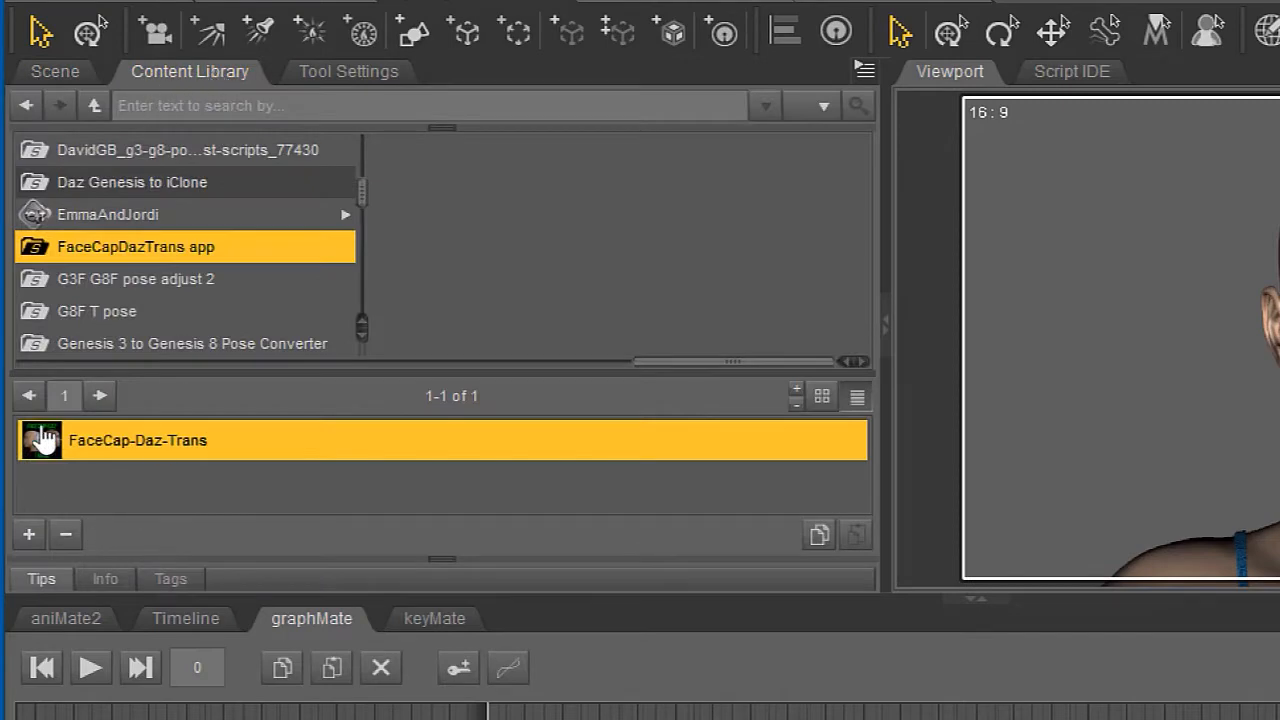
{"action": "double_click", "coordinate": [42, 440]}
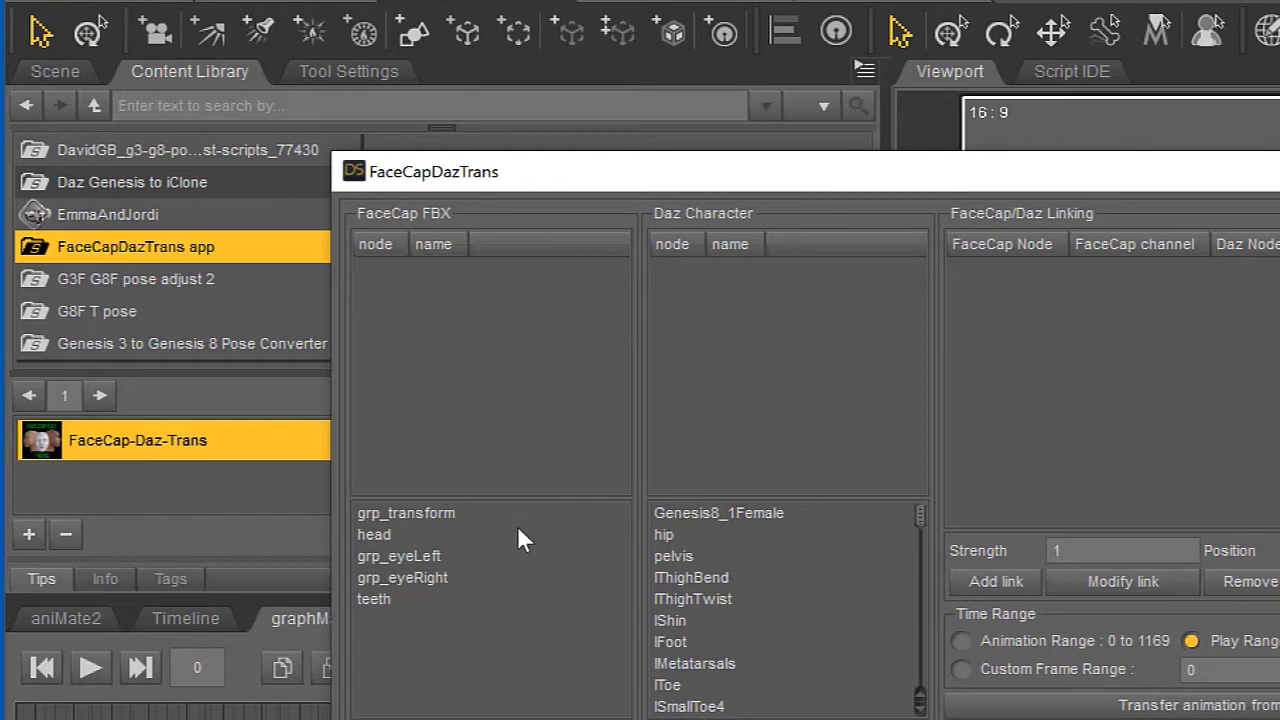
Examine the rotation channels of grp_transform and the channels of the Daz character's head, neckUpper and neckLower nodes.
{"action": "left_click_drag", "start_coordinate": [924, 530], "coordinate": [930, 578]}
{"action": "left_click_drag", "start_coordinate": [929, 574], "coordinate": [929, 571]}
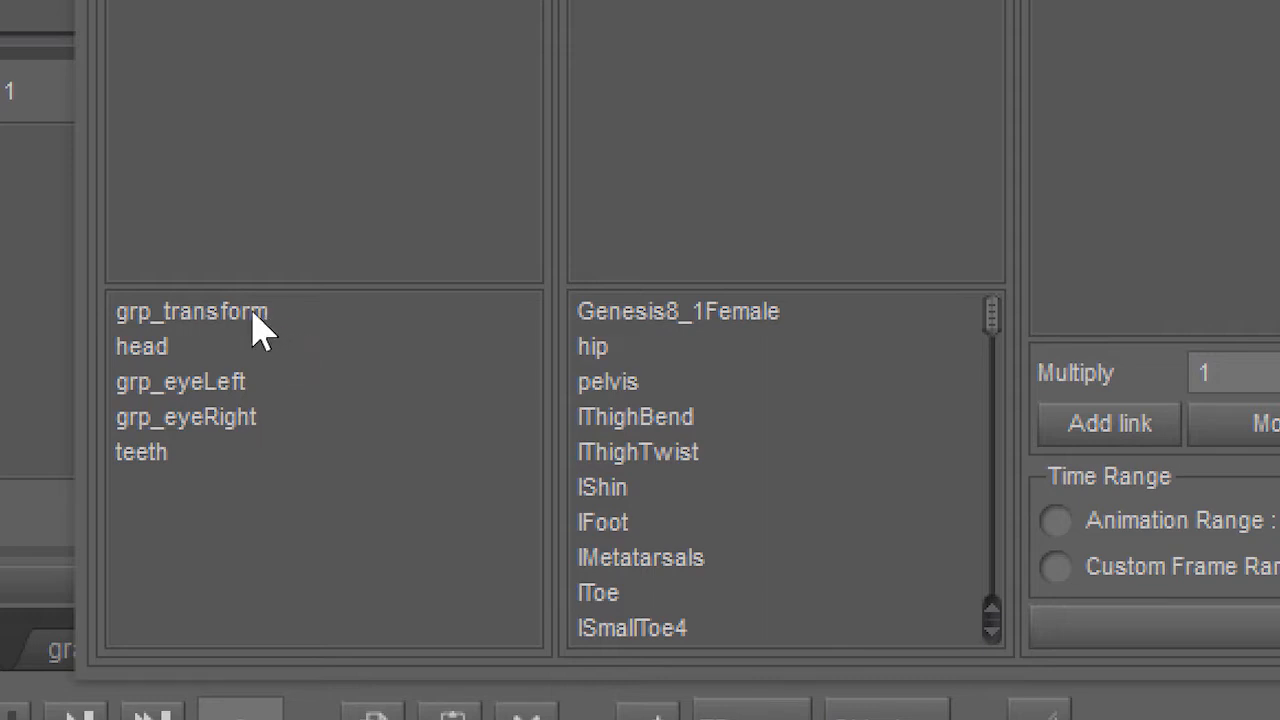
{"action": "left_click", "coordinate": [194, 313]}
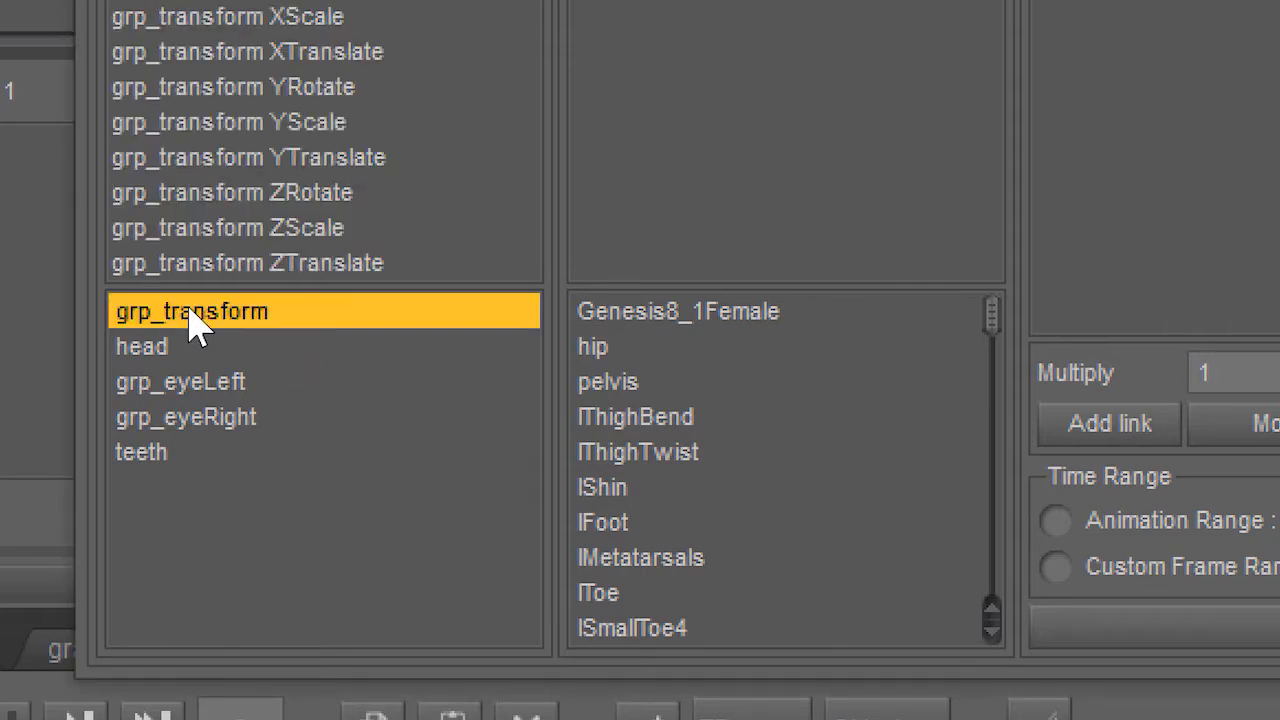
{"action": "left_click", "coordinate": [130, 92]}
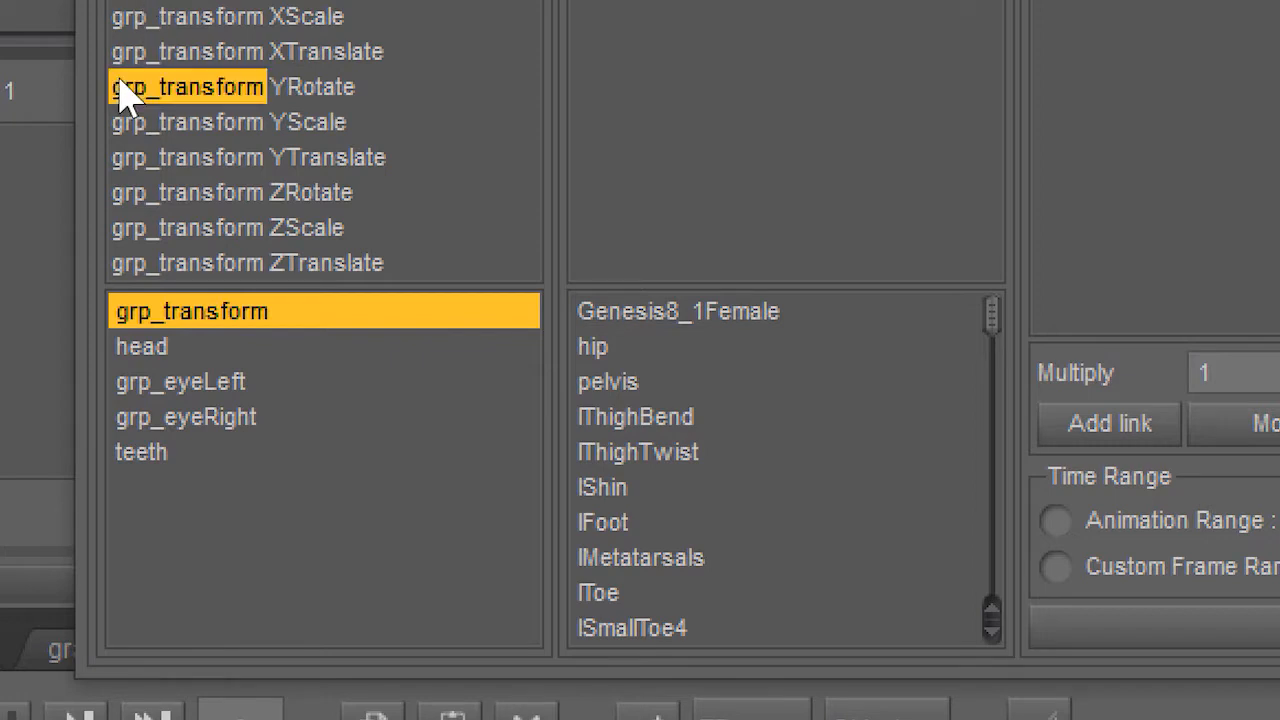
{"action": "left_click", "coordinate": [130, 195]}
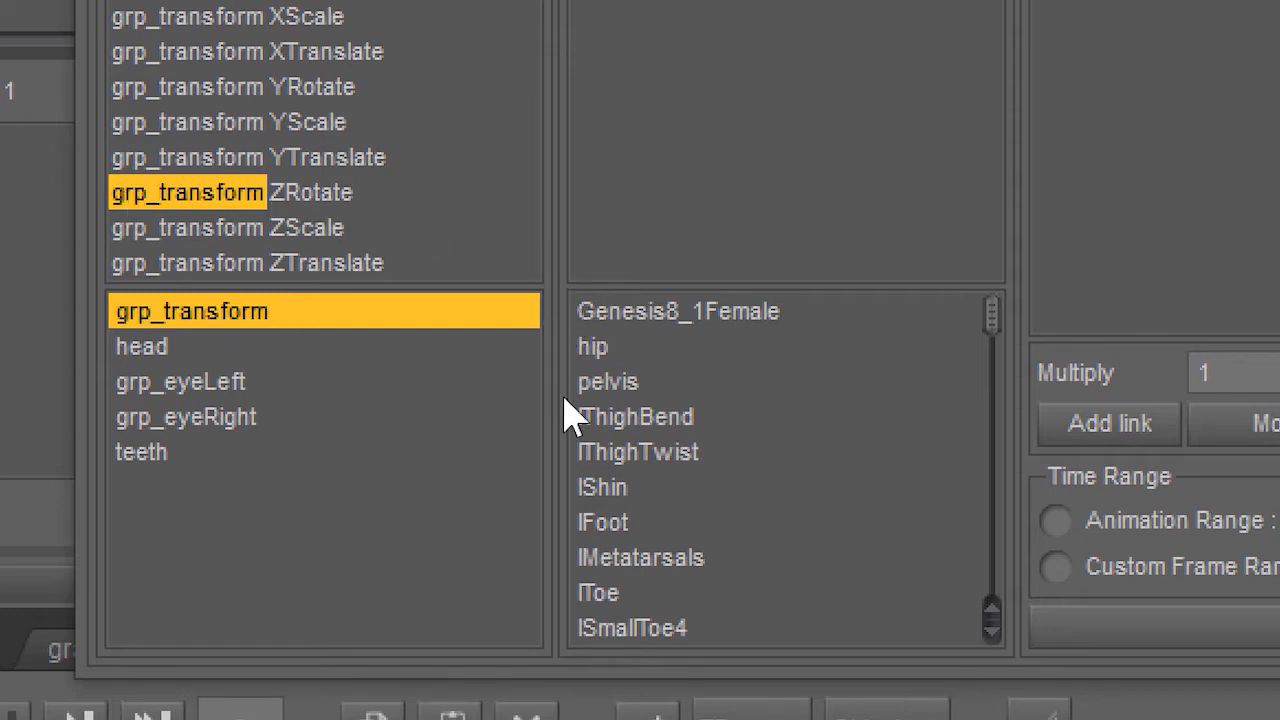
{"action": "scroll", "coordinate": [585, 470], "scroll_direction": "down", "scroll_amount": 15}
{"action": "left_click", "coordinate": [596, 482]}
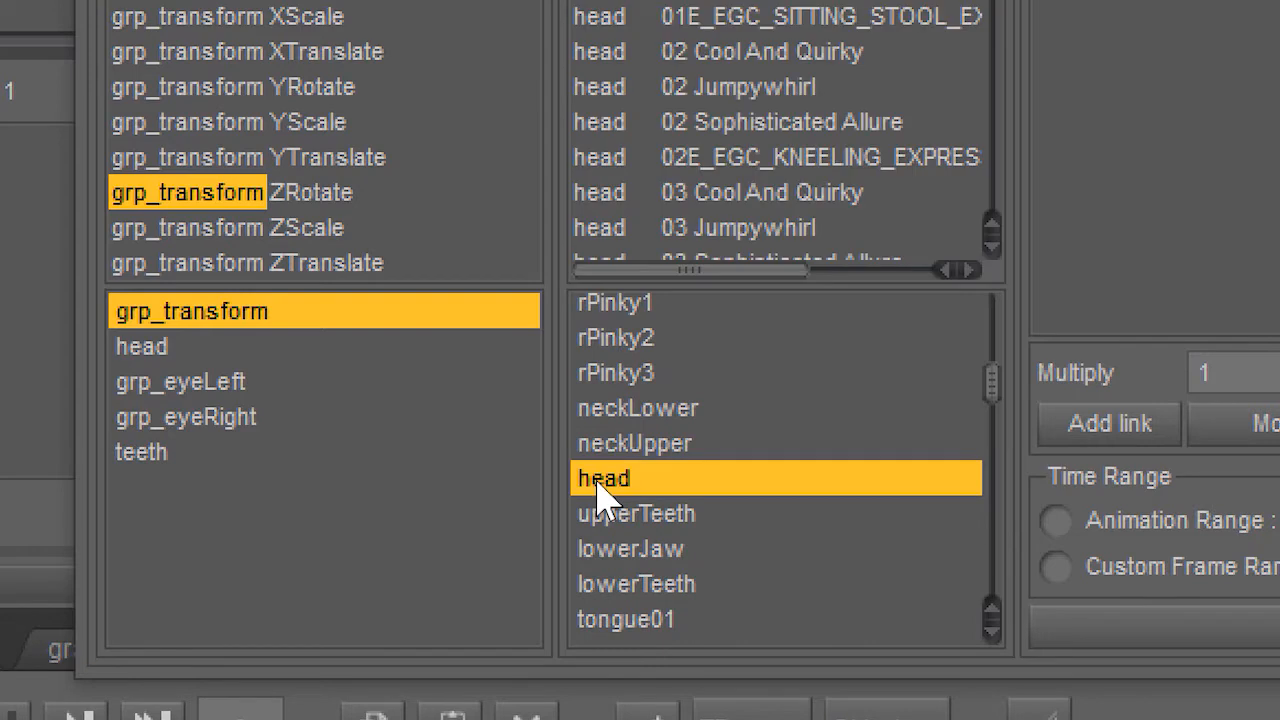
{"action": "left_click", "coordinate": [672, 446]}
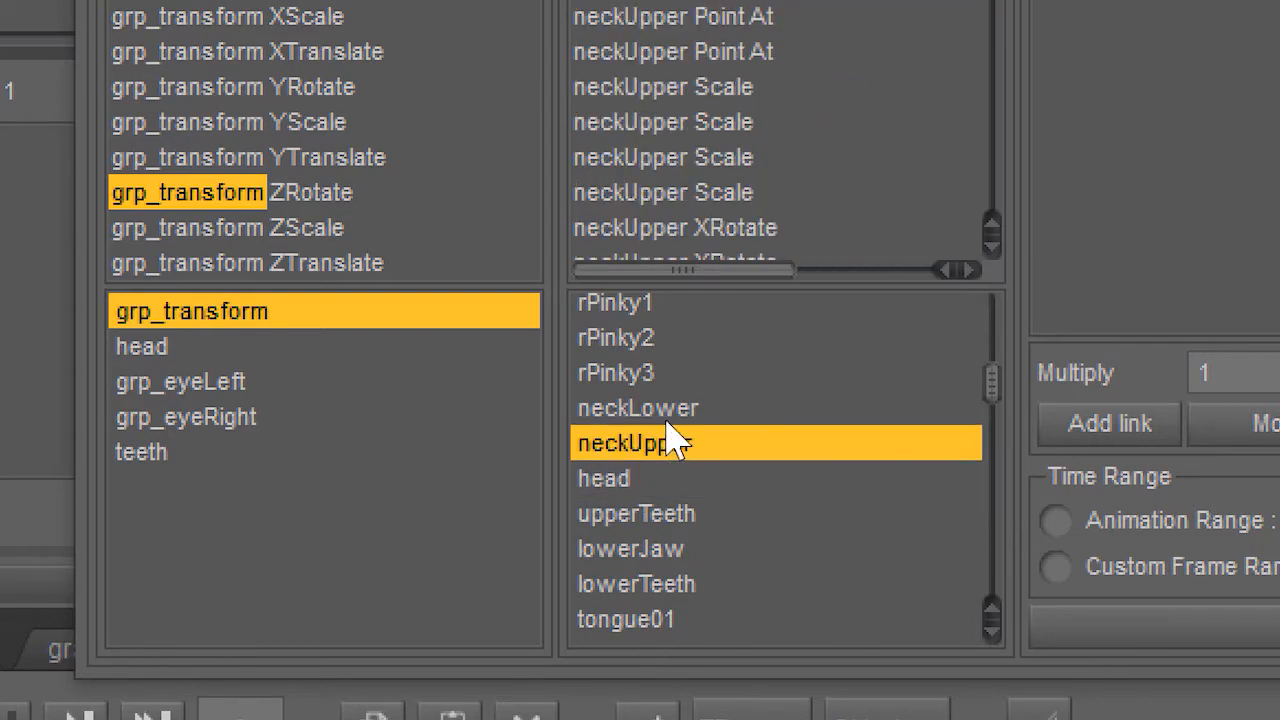
{"action": "left_click", "coordinate": [668, 412]}
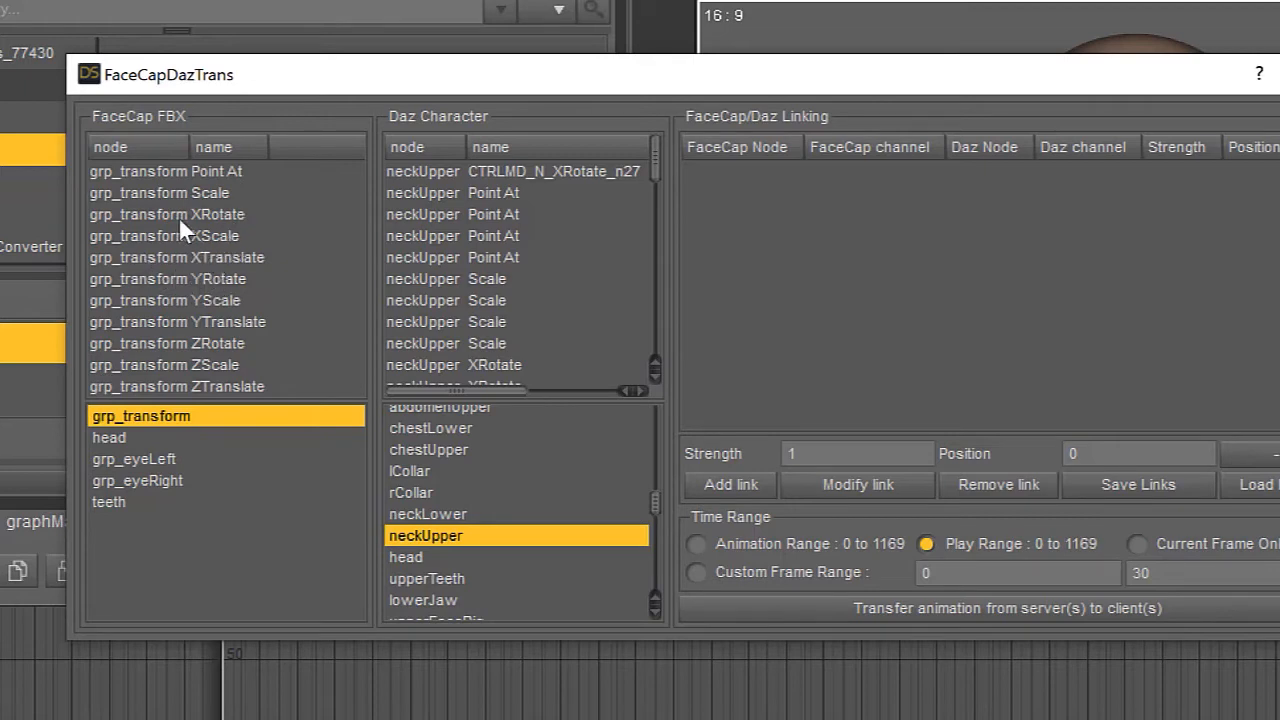
Link the grp_transform XRotate channel to a neckUpper XRotate channel of the Daz character.
{"action": "left_click", "coordinate": [94, 214]}
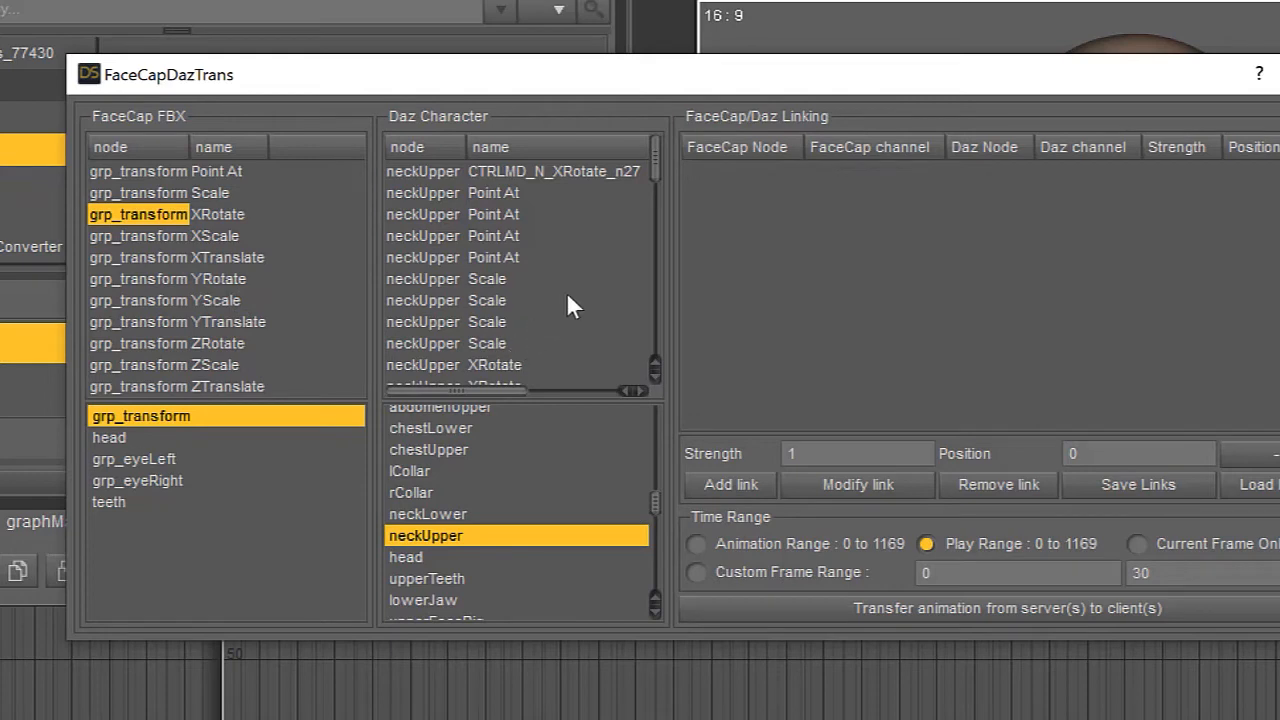
{"action": "scroll", "coordinate": [577, 286], "scroll_direction": "down", "scroll_amount": 1}
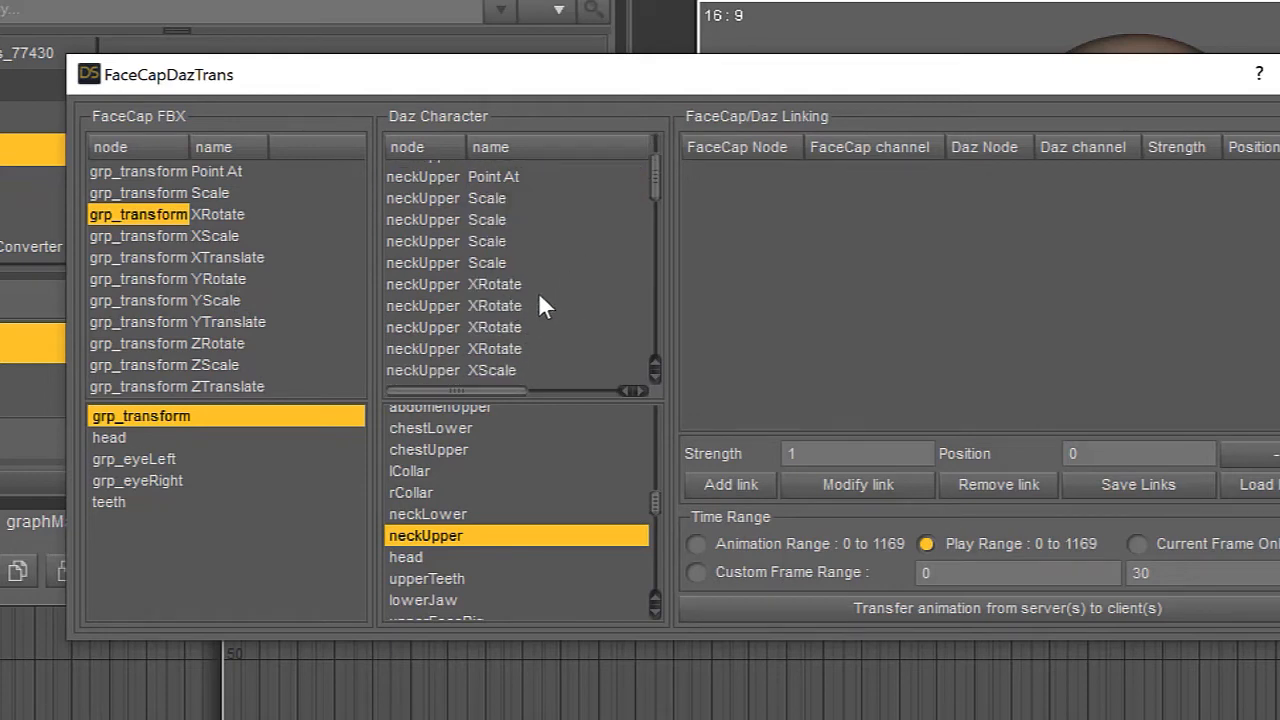
{"action": "left_click", "coordinate": [418, 283]}
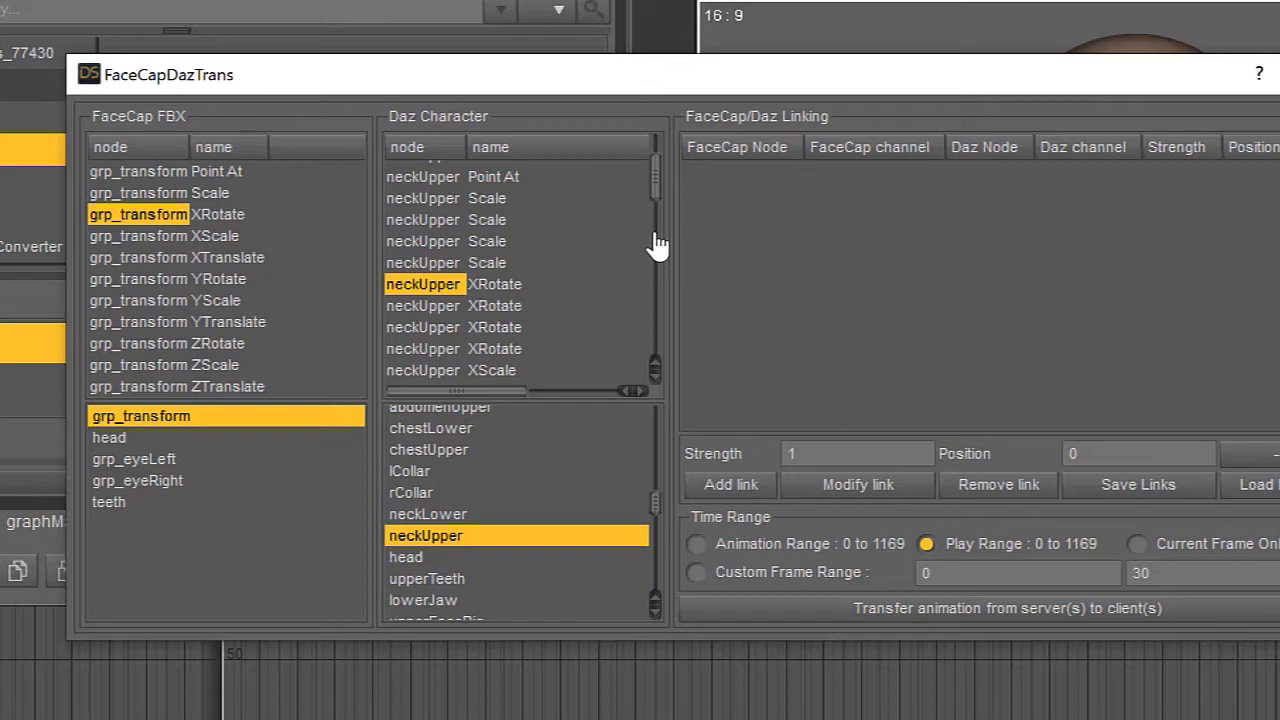
{"action": "left_click", "coordinate": [733, 486]}
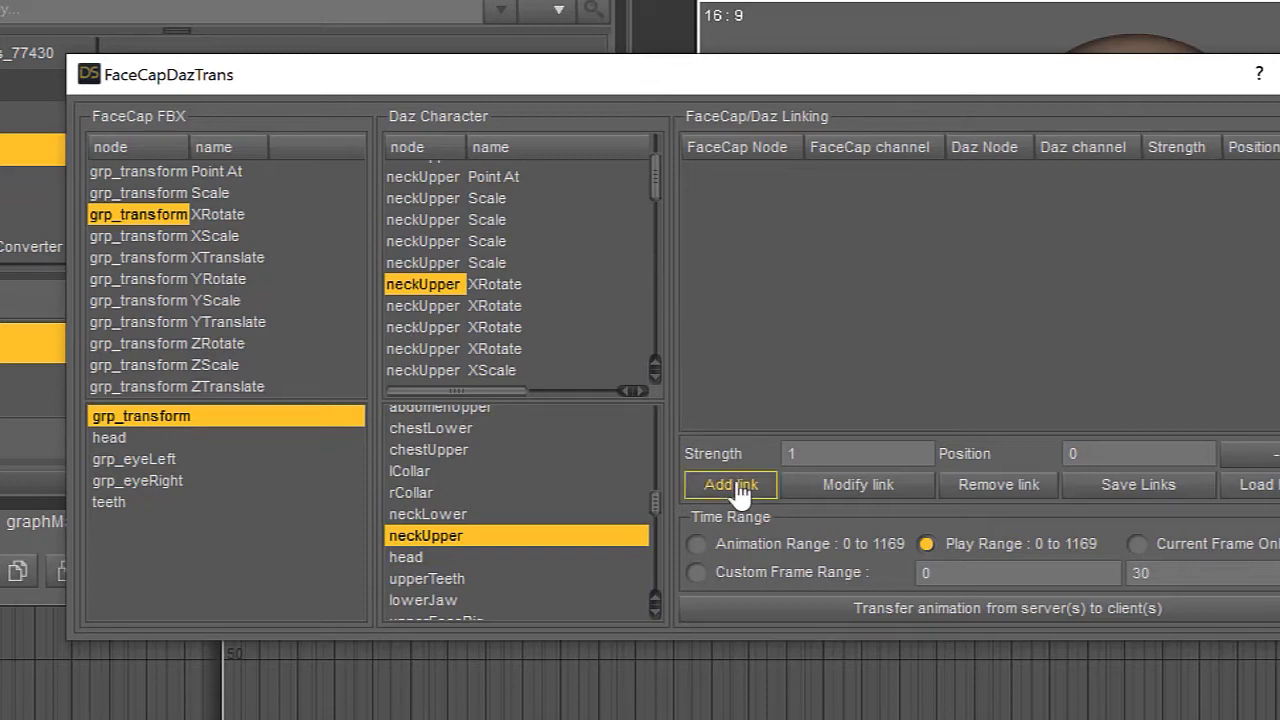
{"action": "left_click", "coordinate": [738, 486]}
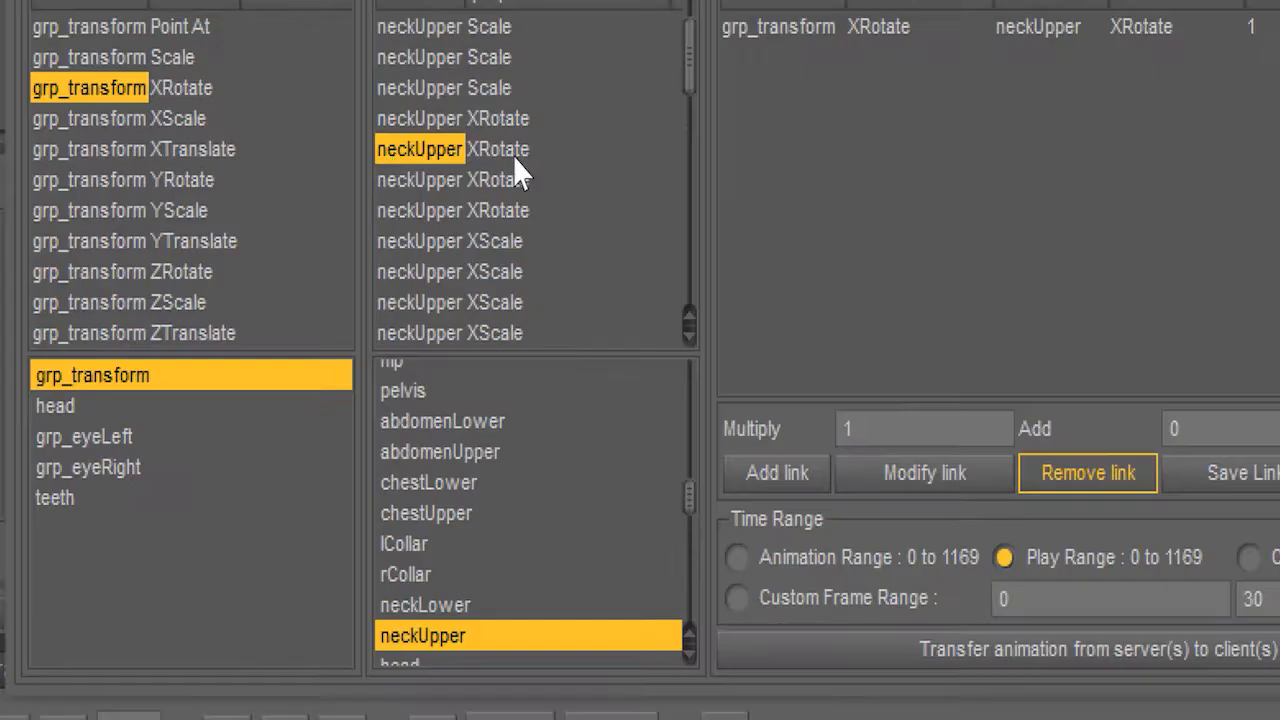
Add links from grp_transform XRotate to the third and fourth neckUpper XRotate channels.
{"action": "left_click", "coordinate": [429, 181]}
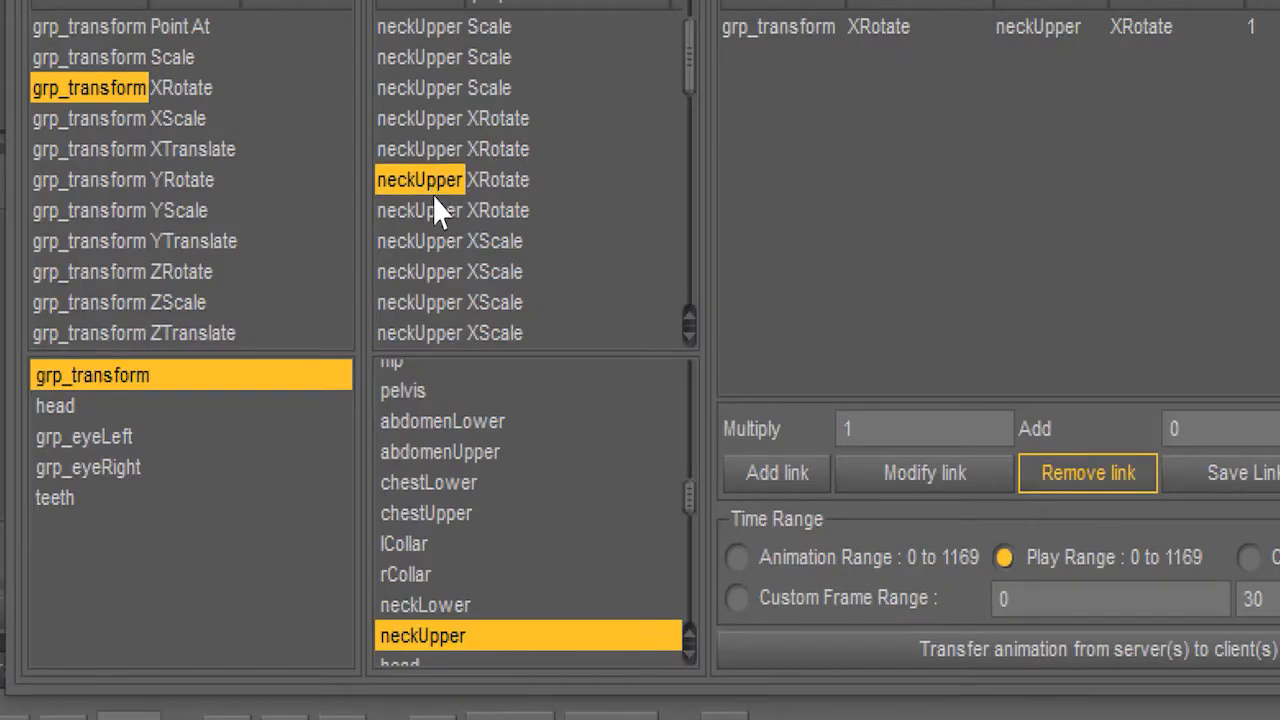
{"action": "left_click", "coordinate": [810, 508]}
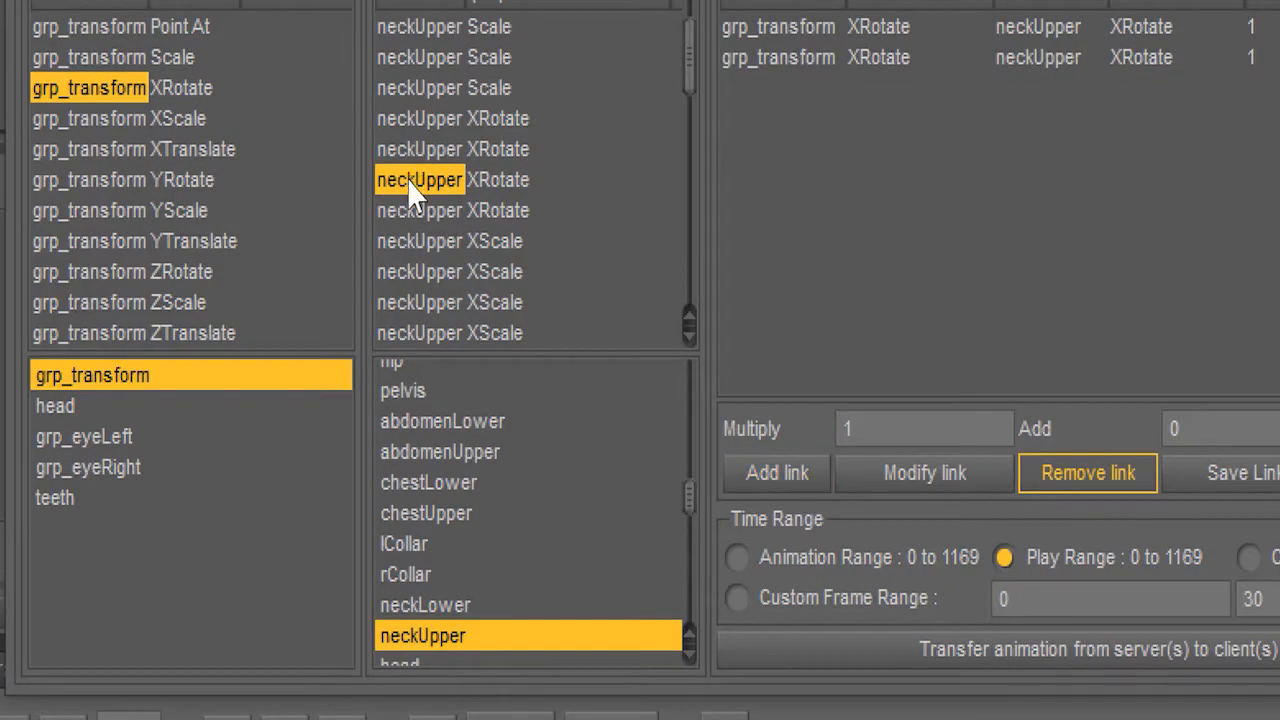
{"action": "left_click", "coordinate": [414, 212]}
{"action": "left_click", "coordinate": [768, 476]}
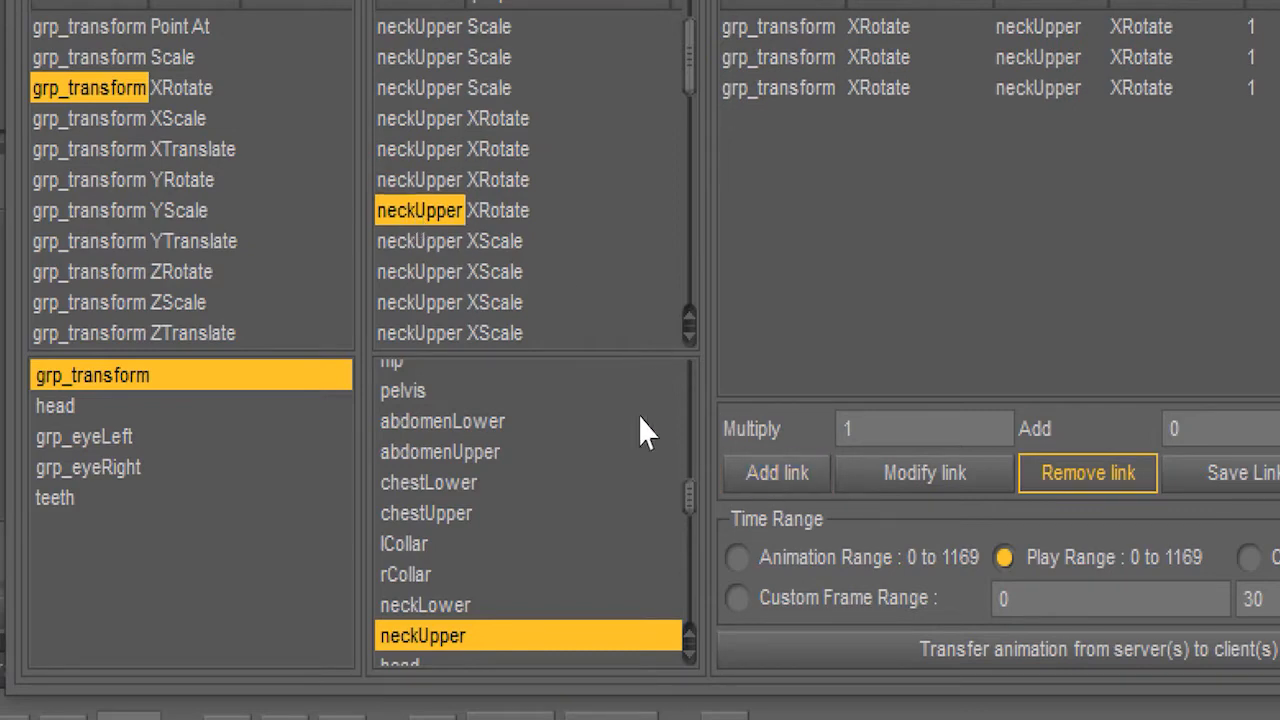
Link the grp_transform YRotate channel to the first neckUpper YRotate channel.
{"action": "left_click", "coordinate": [95, 182]}
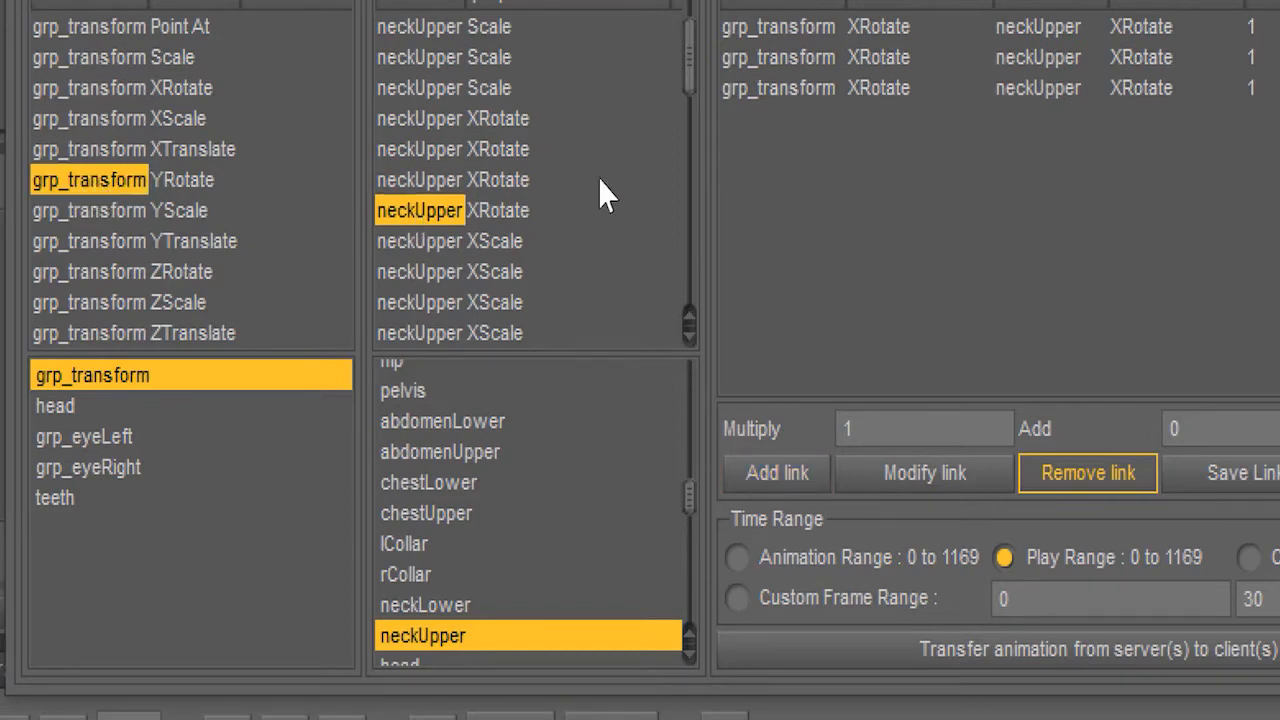
{"action": "scroll", "coordinate": [598, 178], "scroll_direction": "down", "scroll_amount": 3}
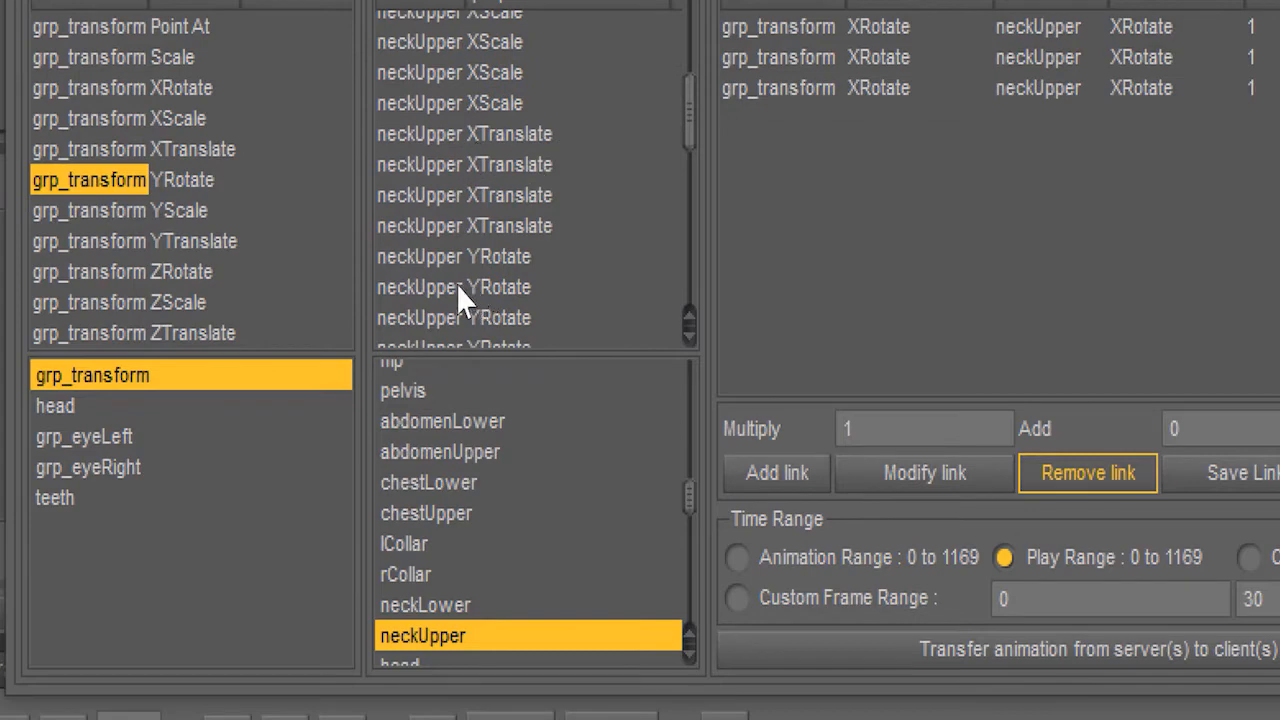
{"action": "left_click", "coordinate": [414, 254]}
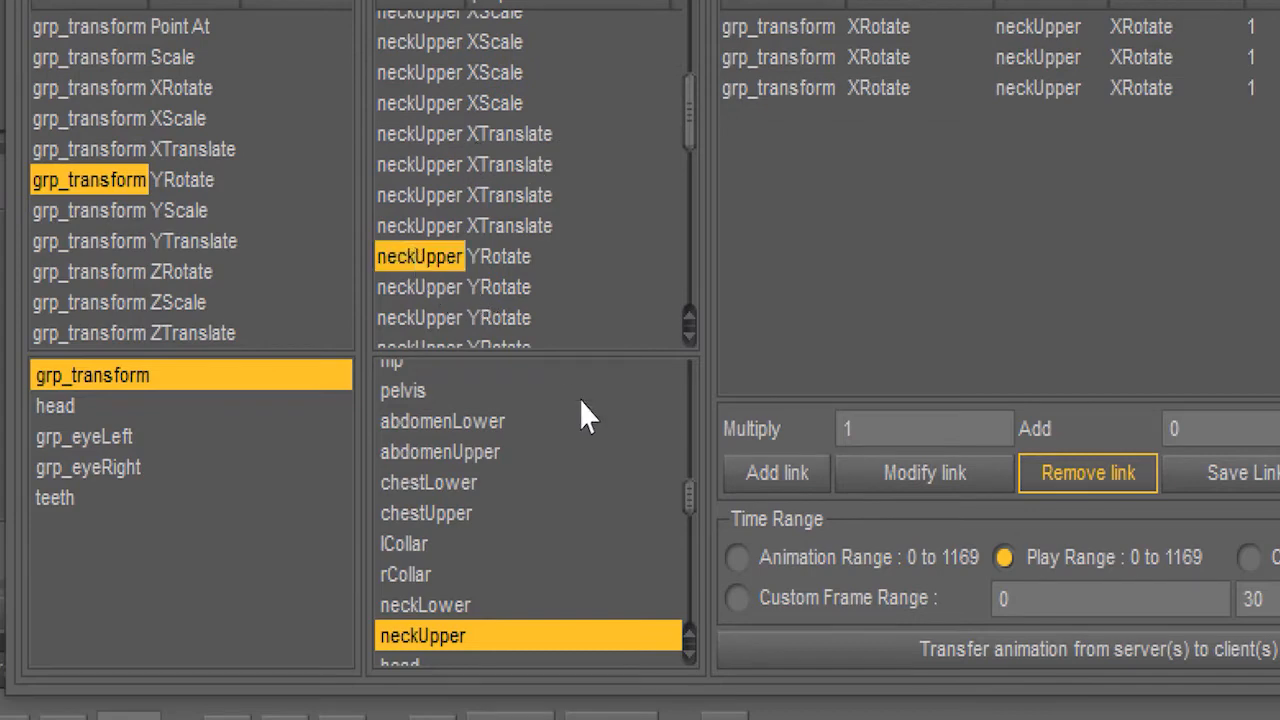
{"action": "left_click", "coordinate": [785, 474]}
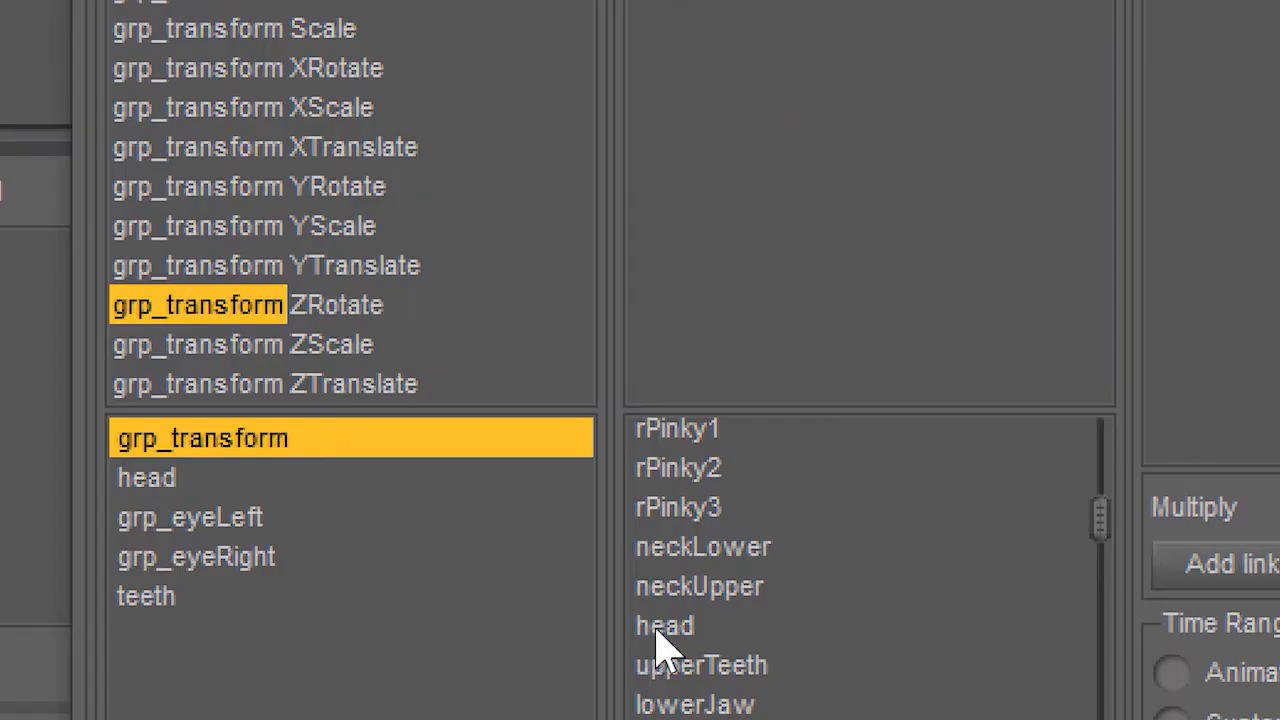
List the channels of the Daz character's head node, followed by those of neckUpper.
{"action": "left_click", "coordinate": [455, 525]}
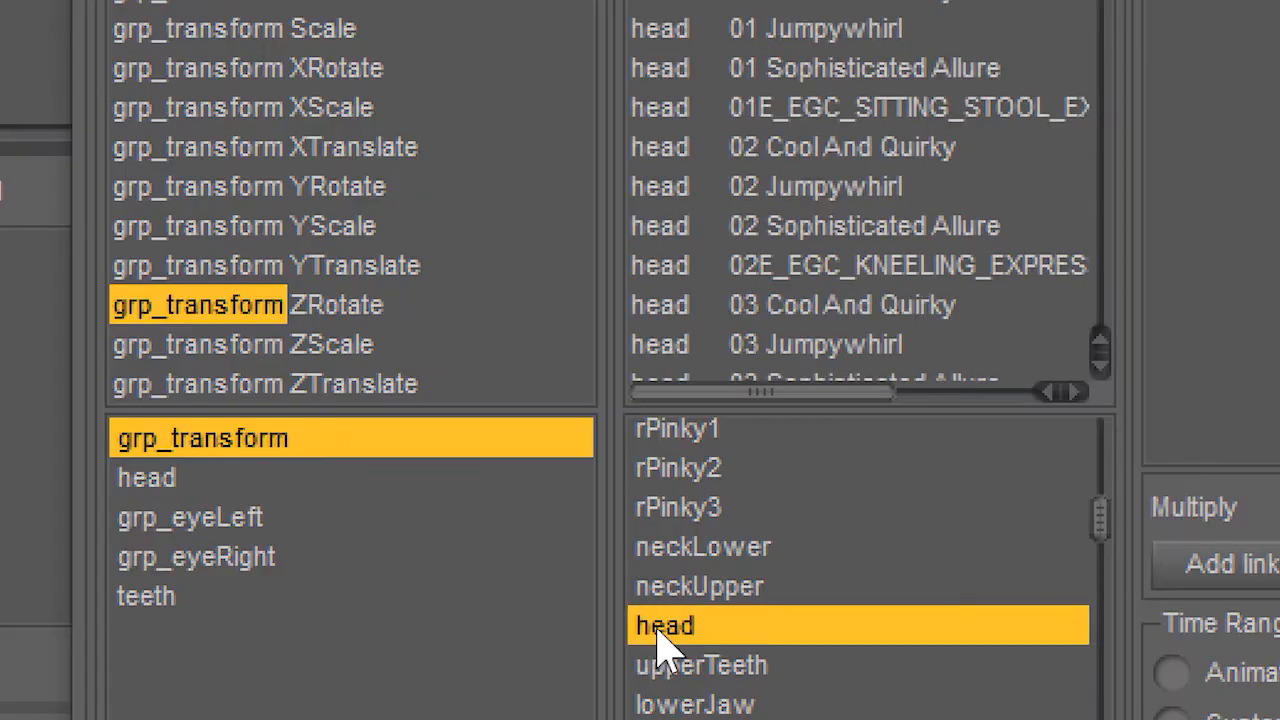
{"action": "left_click", "coordinate": [745, 588]}
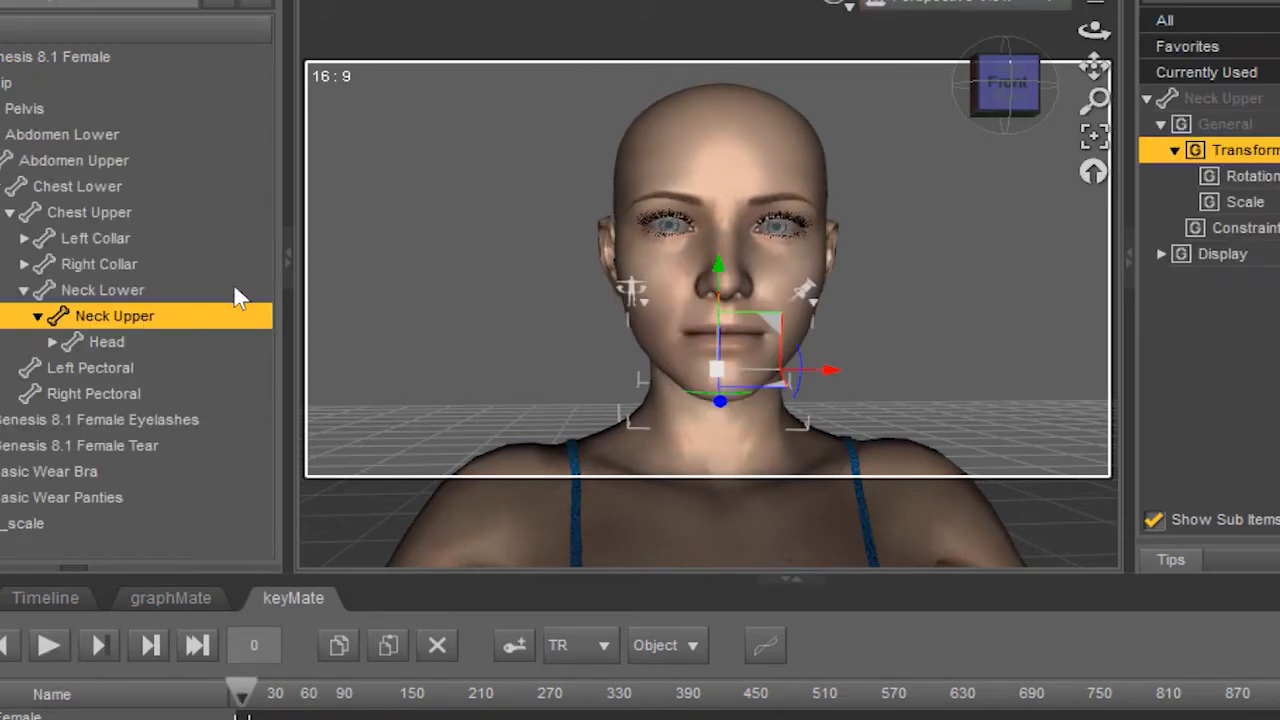
Decimate the Neck Upper bone's rotation keyframes with mcjDecimateEX at a step of 8 frames and play the animation.
{"action": "left_click", "coordinate": [300, 0]}
{"action": "left_click", "coordinate": [354, 0]}
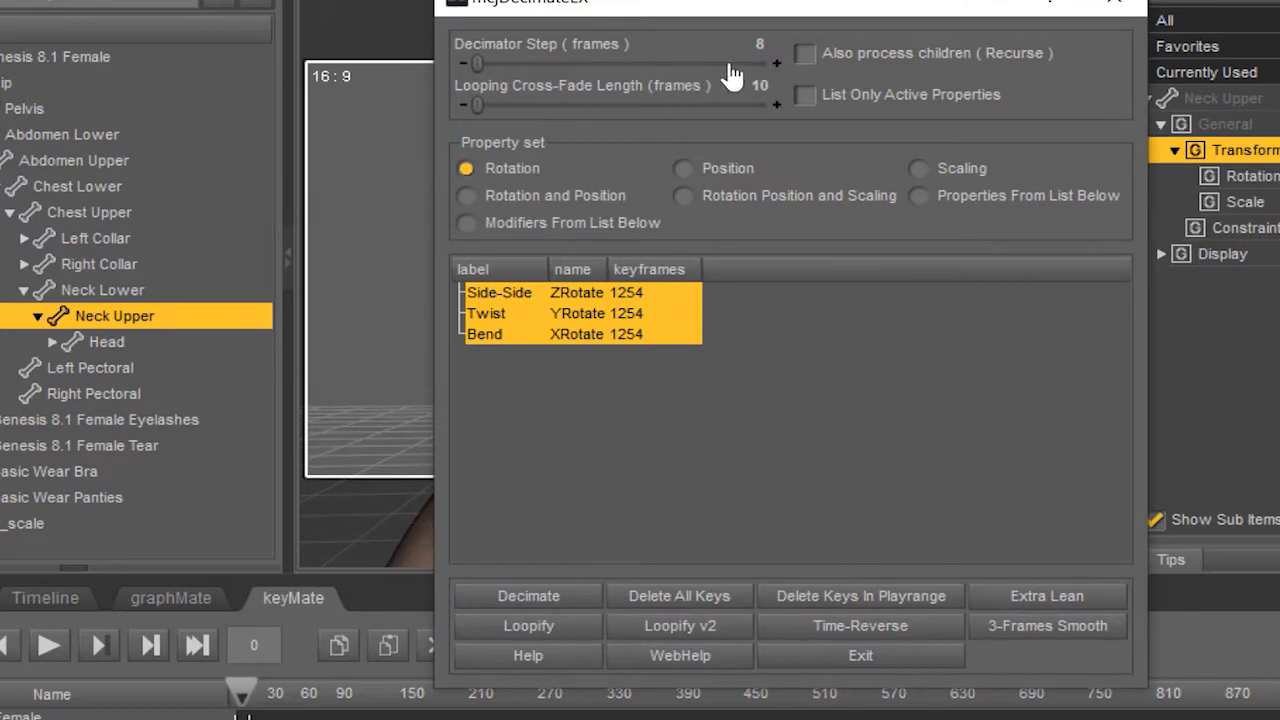
{"action": "left_click", "coordinate": [514, 600]}
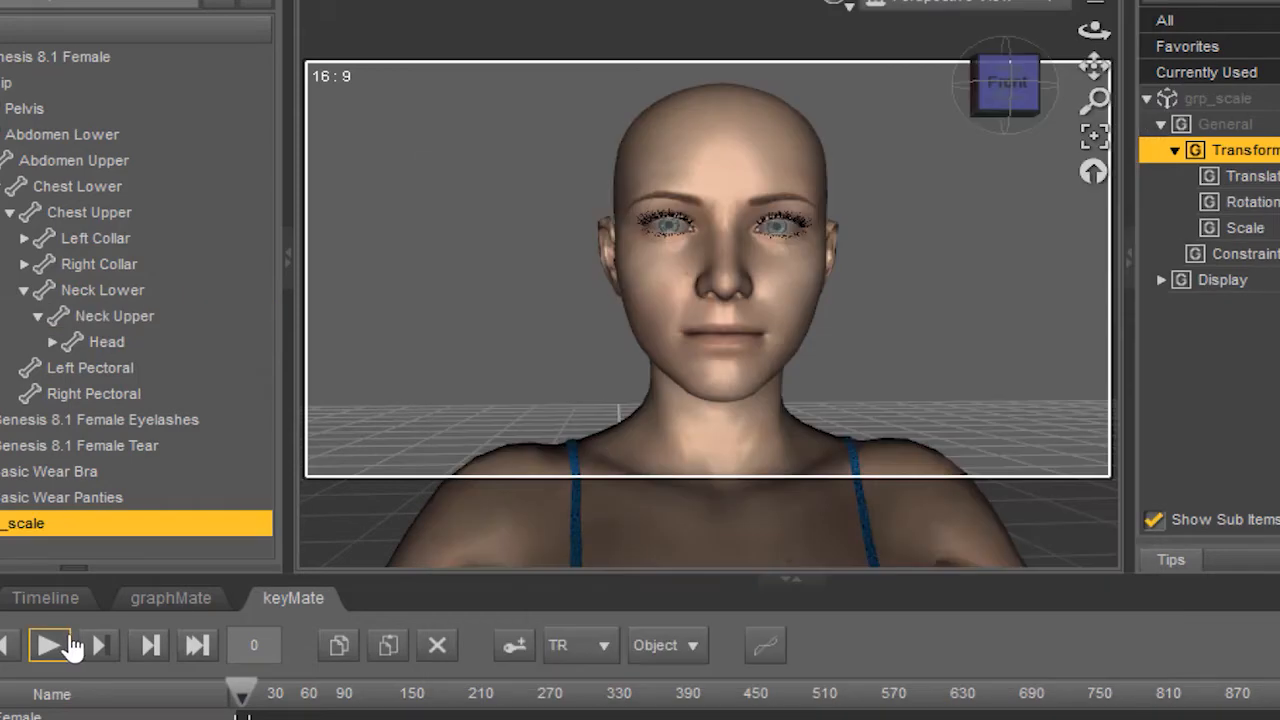
{"action": "left_click", "coordinate": [50, 645]}
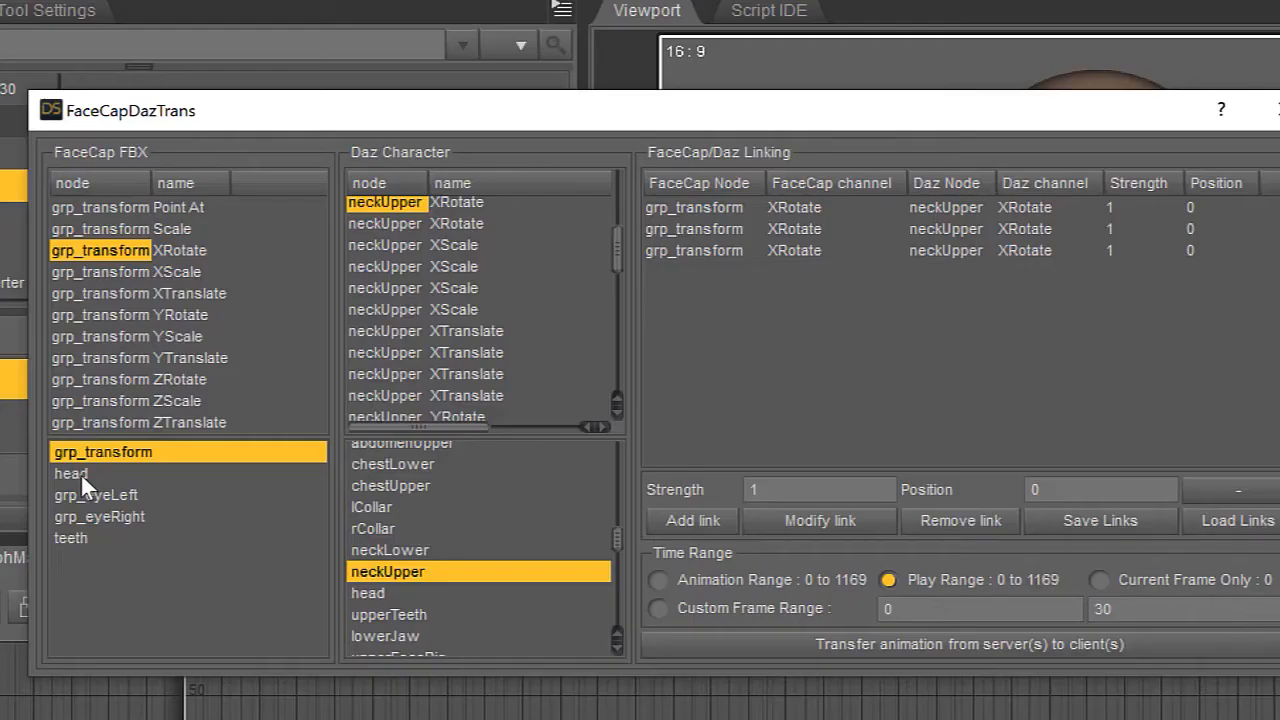
List the channels of the FBX head node and the Daz head node, and examine the facs_bs channels for matches to the shapes.
{"action": "left_click", "coordinate": [81, 473]}
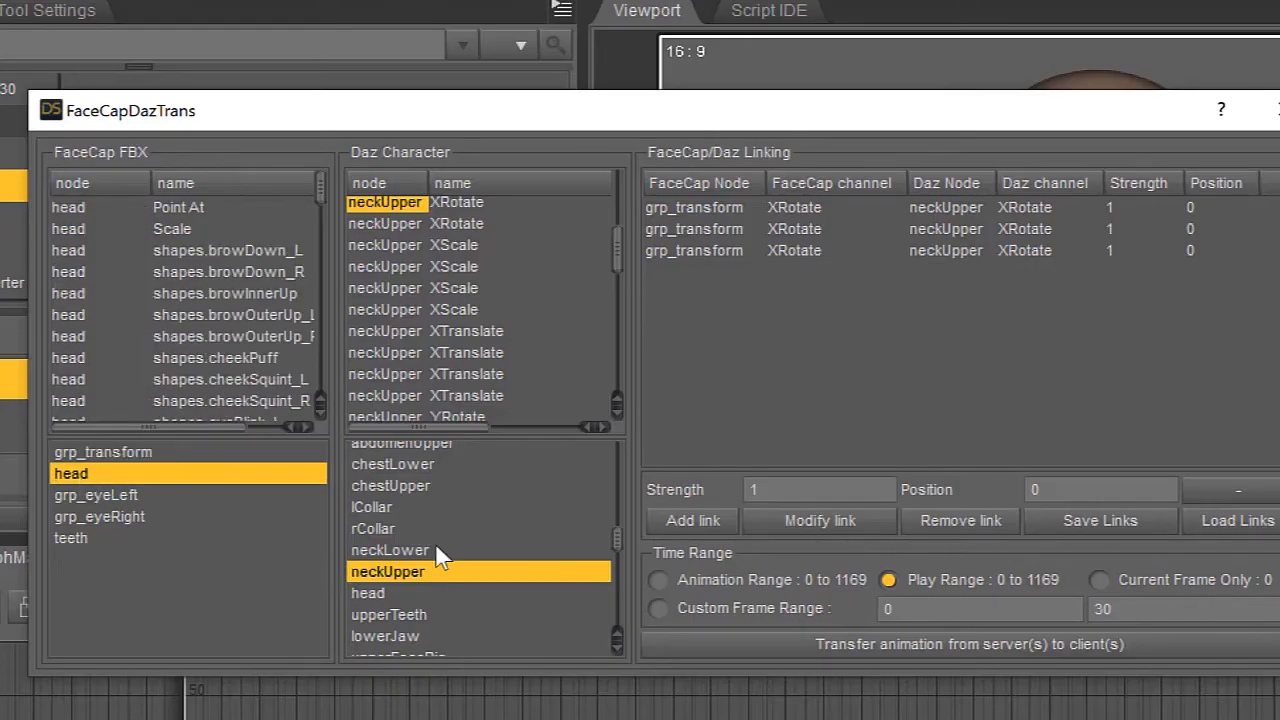
{"action": "left_click", "coordinate": [402, 598]}
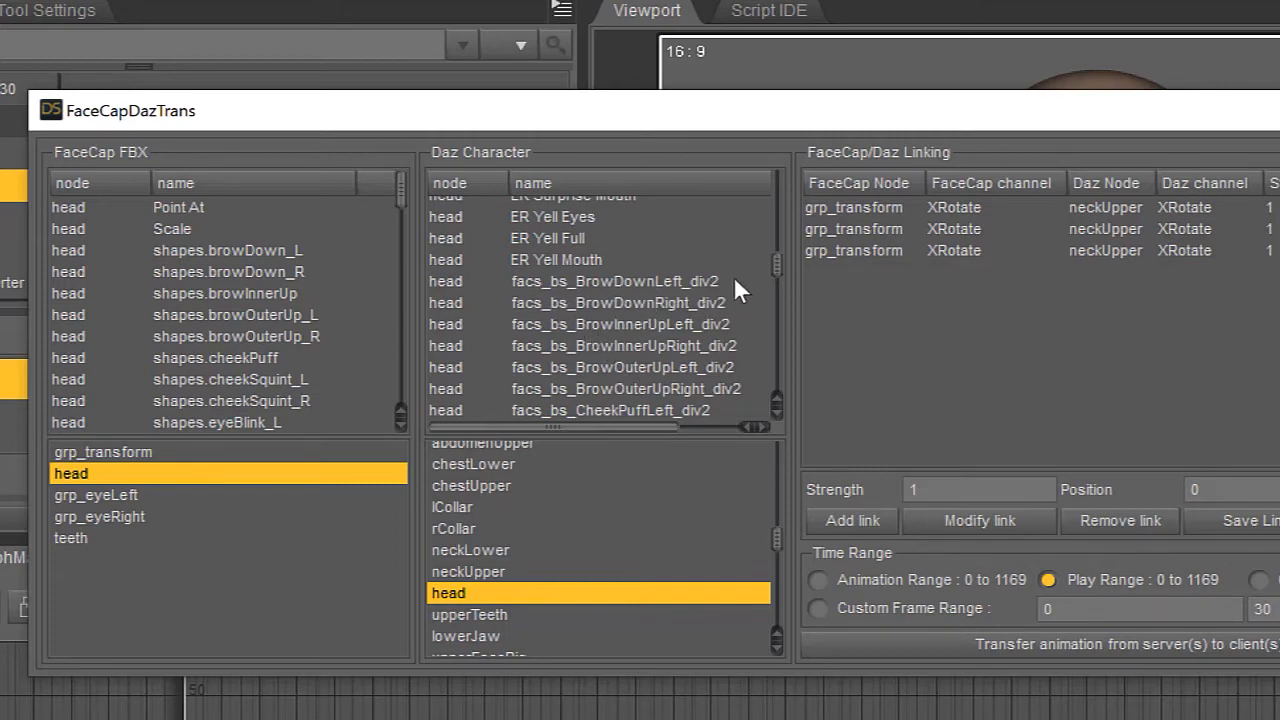
{"action": "scroll", "coordinate": [735, 282], "scroll_direction": "down", "scroll_amount": 6}
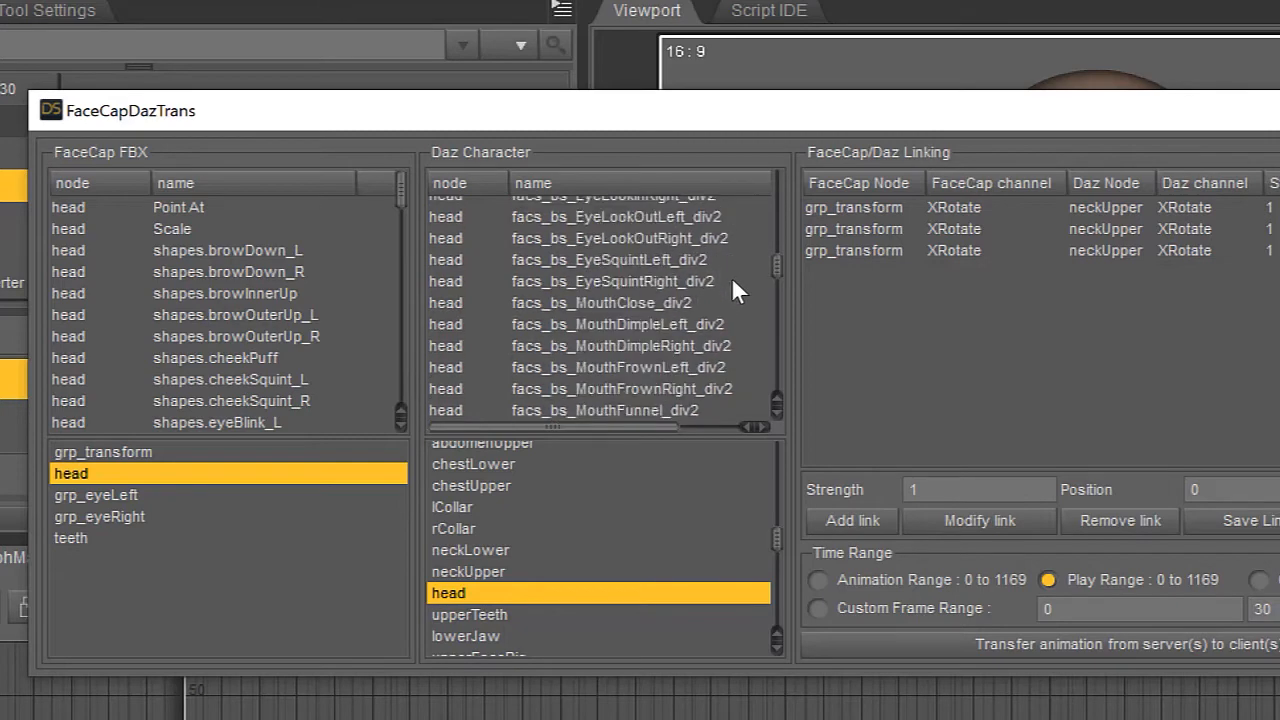
{"action": "scroll", "coordinate": [733, 285], "scroll_direction": "down", "scroll_amount": 2}
{"action": "scroll", "coordinate": [733, 285], "scroll_direction": "up", "scroll_amount": 5}
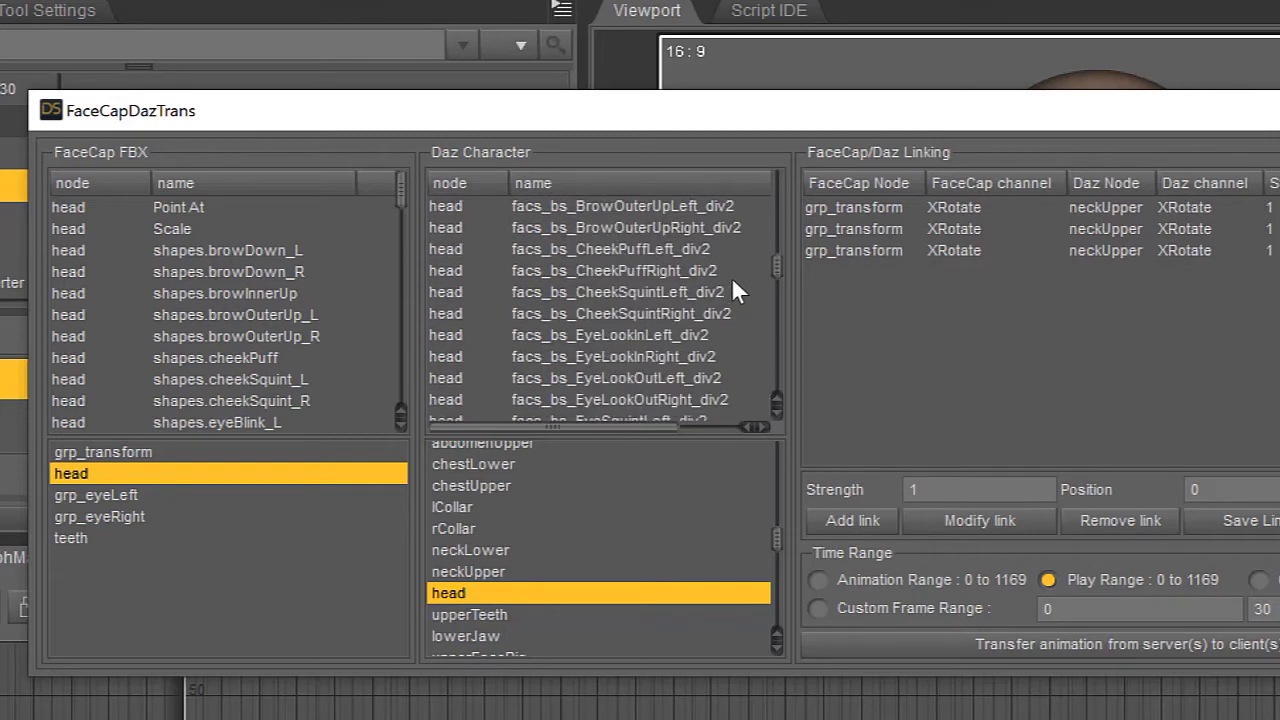
{"action": "scroll", "coordinate": [733, 290], "scroll_direction": "up", "scroll_amount": 1}
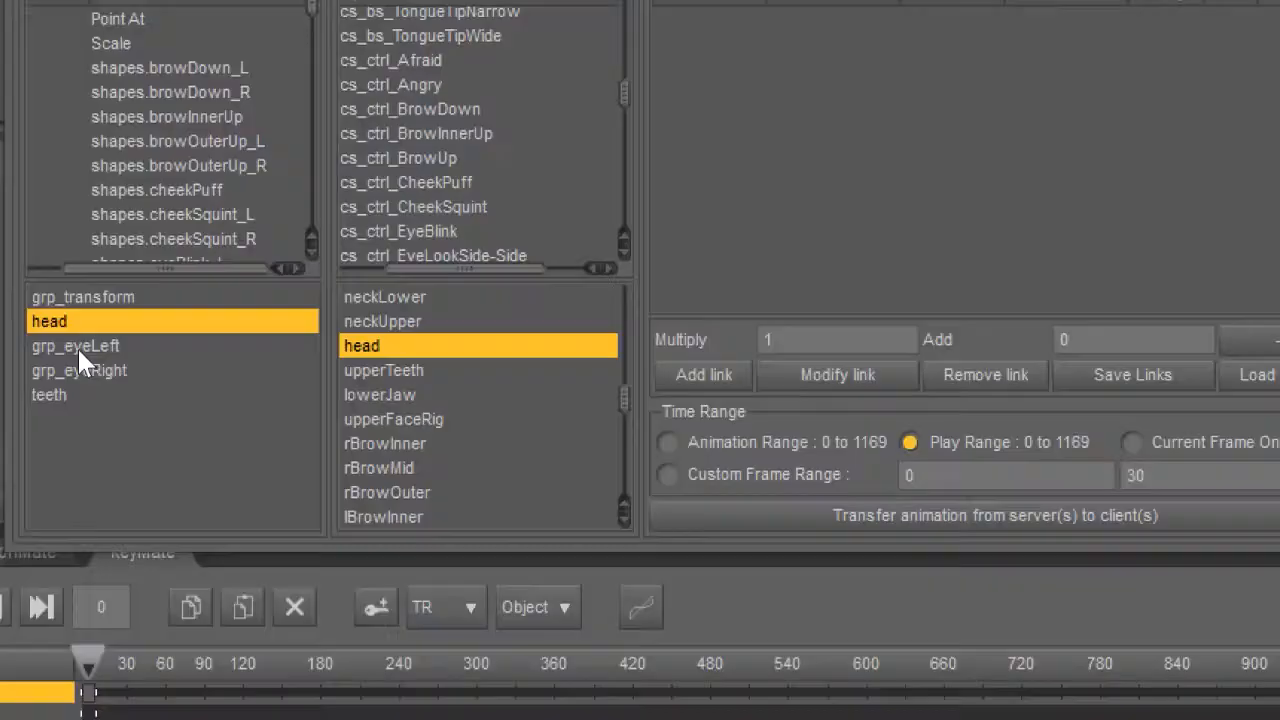
Link the grp_eyeLeft XRotate channel to the first lEye XRotate channel.
{"action": "left_click", "coordinate": [77, 346]}
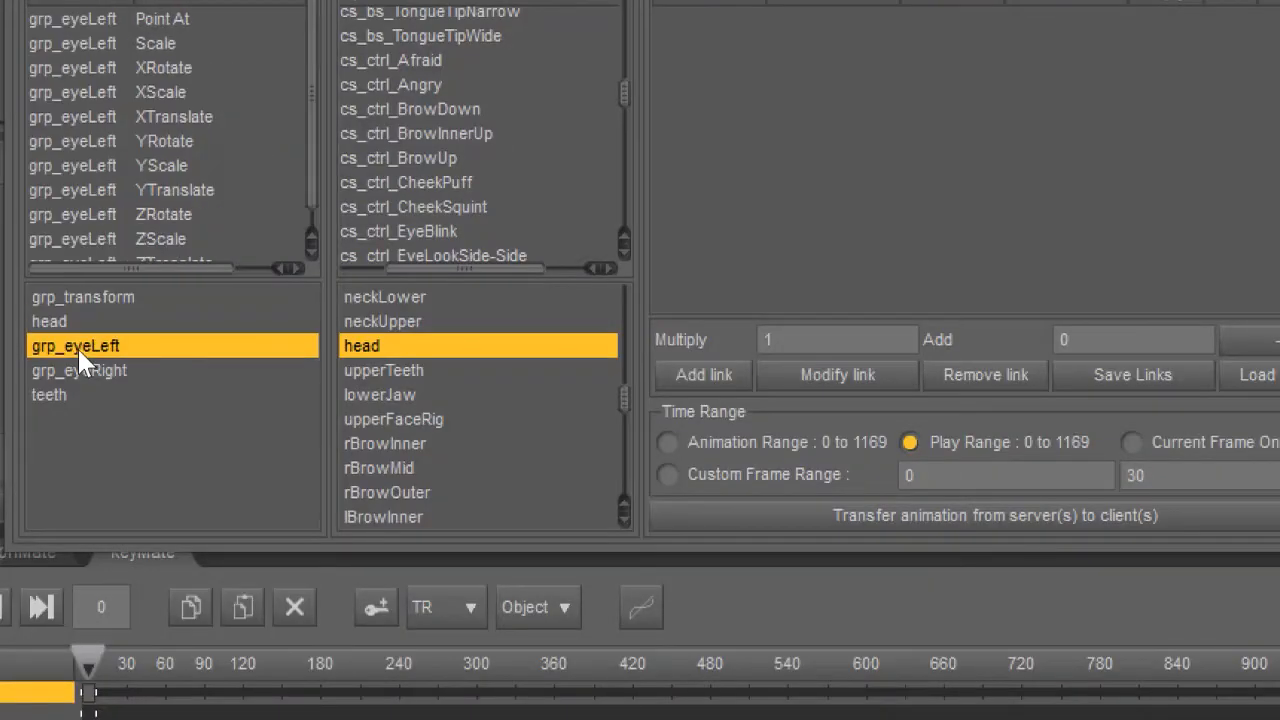
{"action": "scroll", "coordinate": [370, 465], "scroll_direction": "down", "scroll_amount": 5}
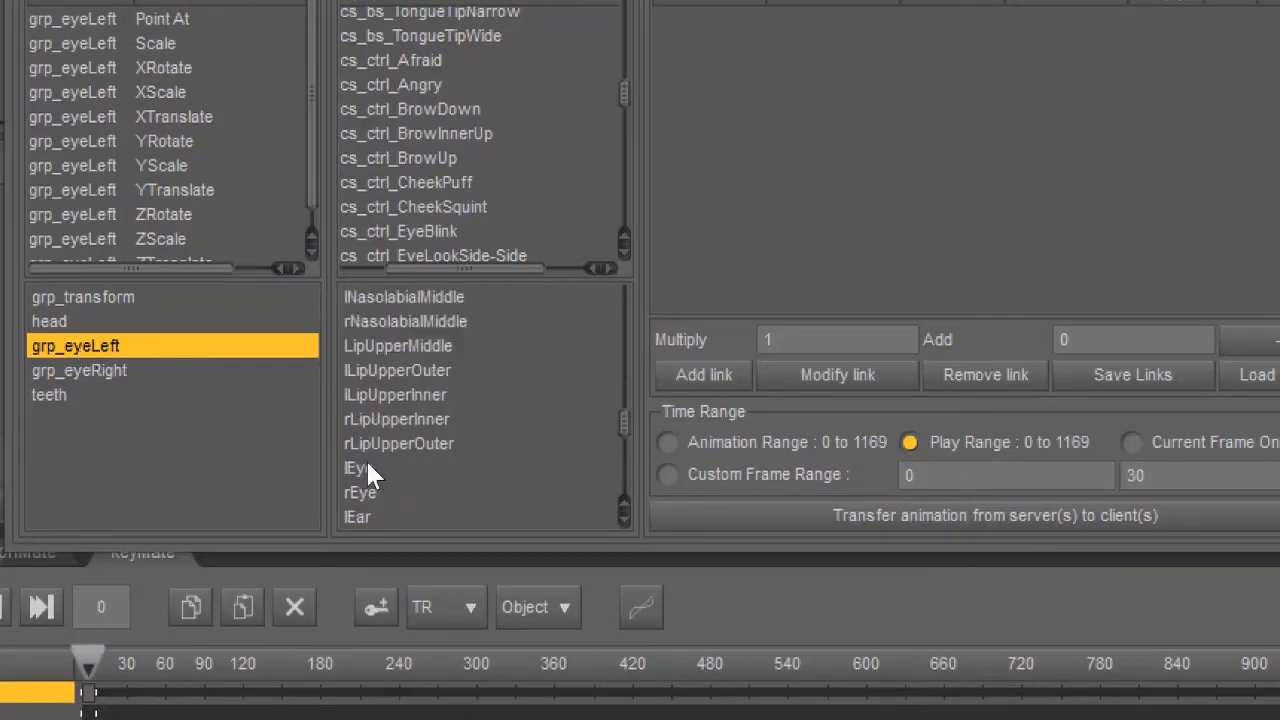
{"action": "left_click", "coordinate": [372, 468]}
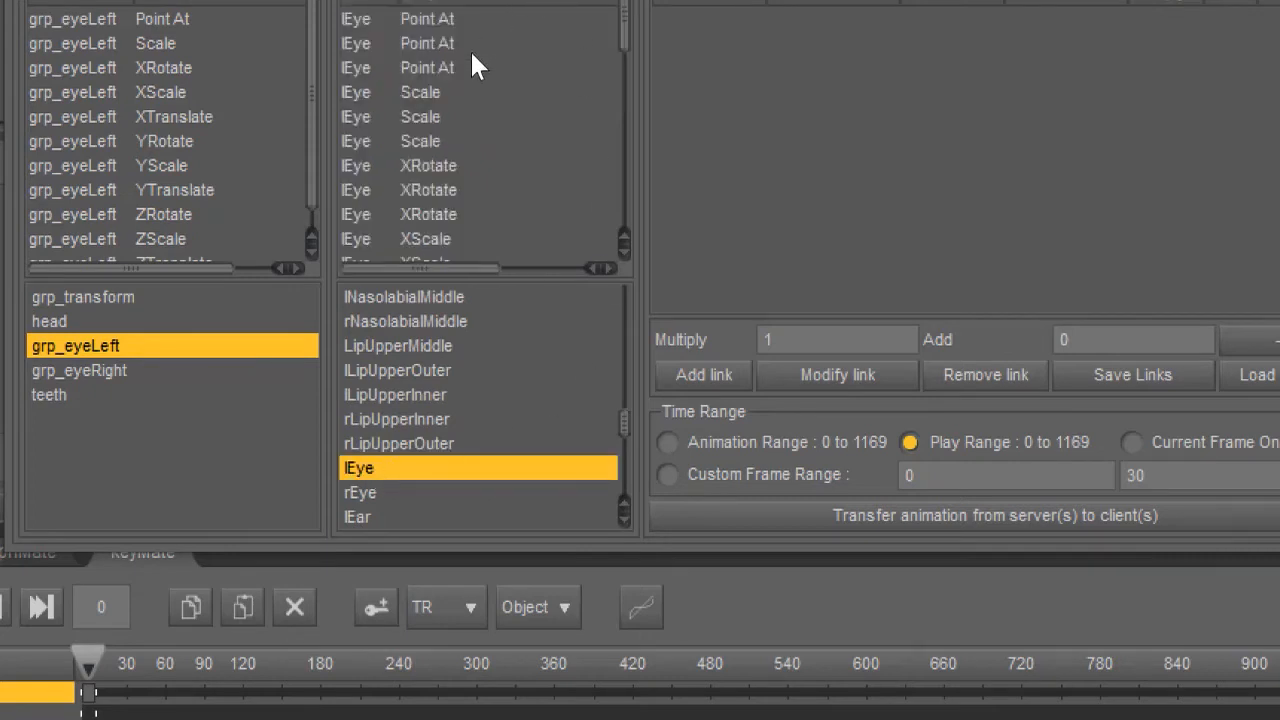
{"action": "left_click", "coordinate": [100, 69]}
{"action": "left_click", "coordinate": [350, 166]}
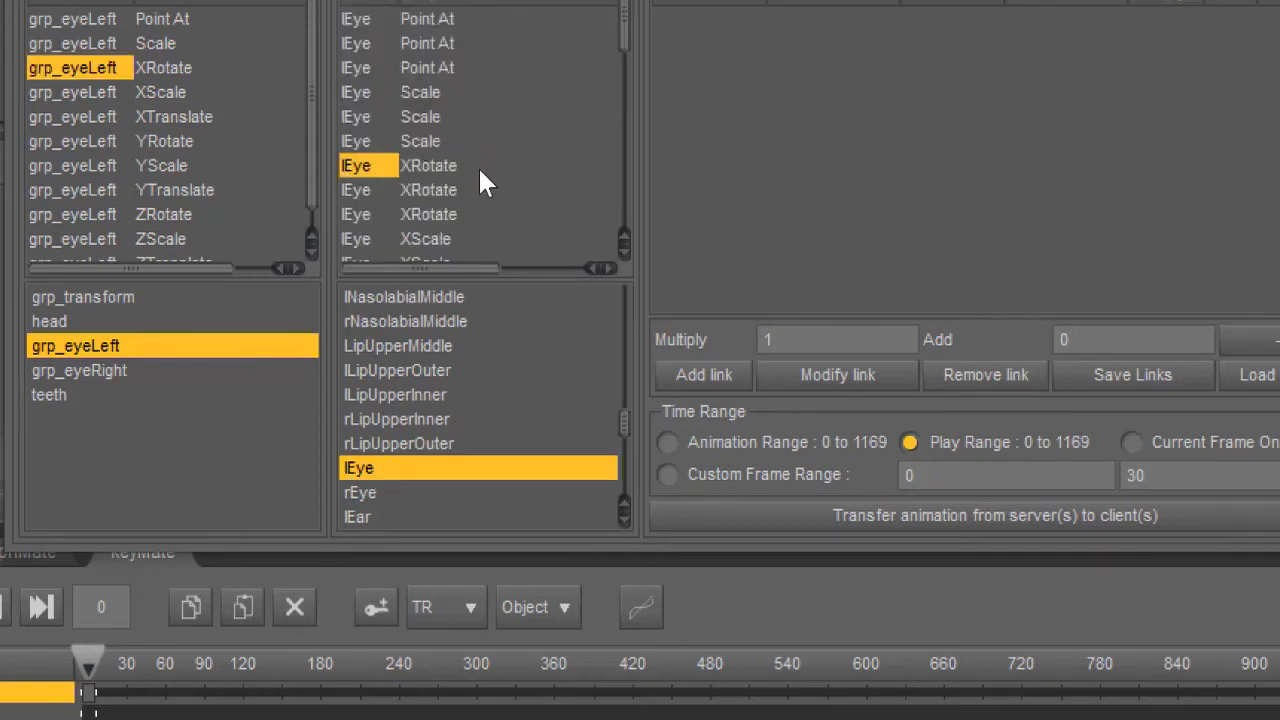
{"action": "left_click", "coordinate": [737, 376]}
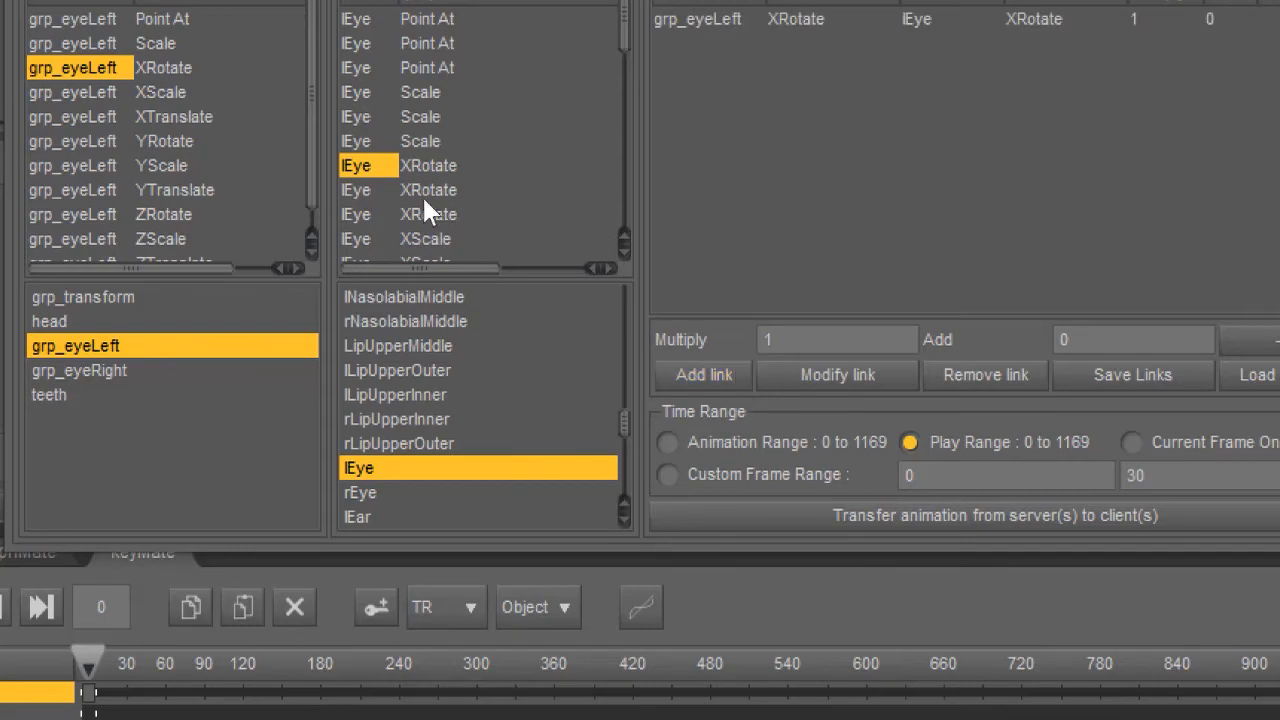
Add links from grp_eyeLeft XRotate to the second and third lEye XRotate channels.
{"action": "left_click", "coordinate": [362, 190]}
{"action": "left_click", "coordinate": [710, 378]}
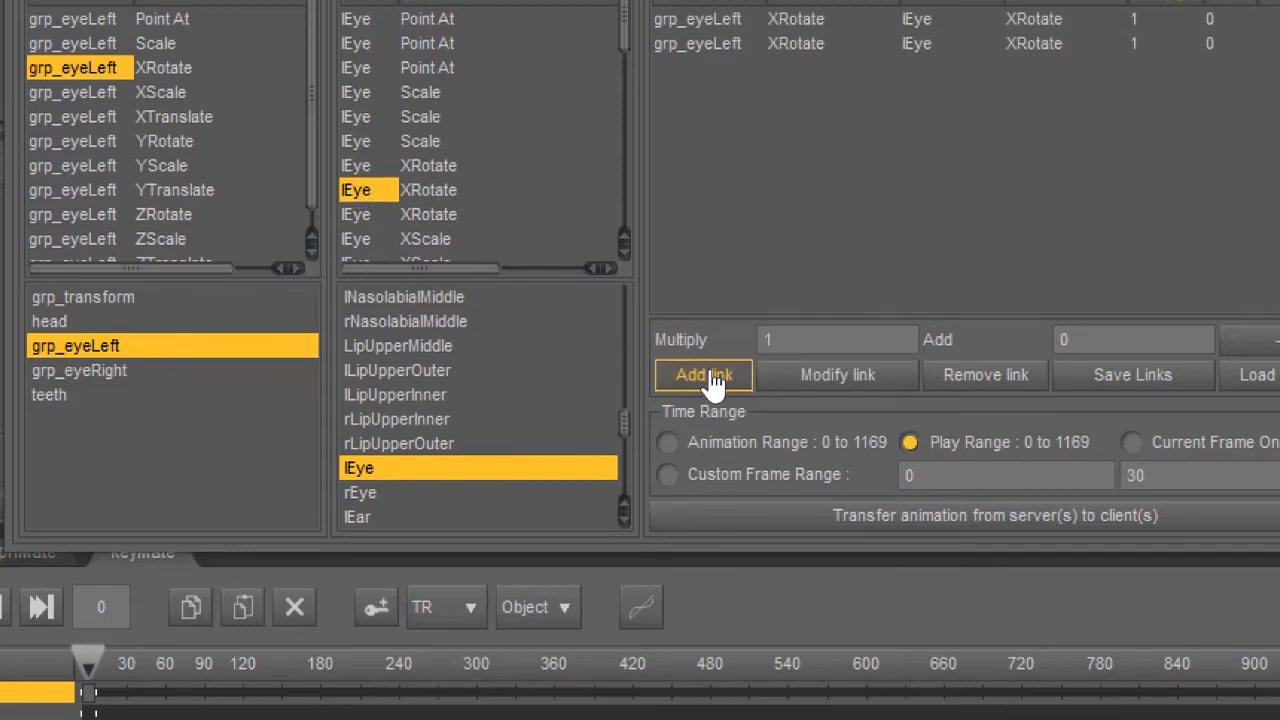
{"action": "left_click", "coordinate": [350, 214]}
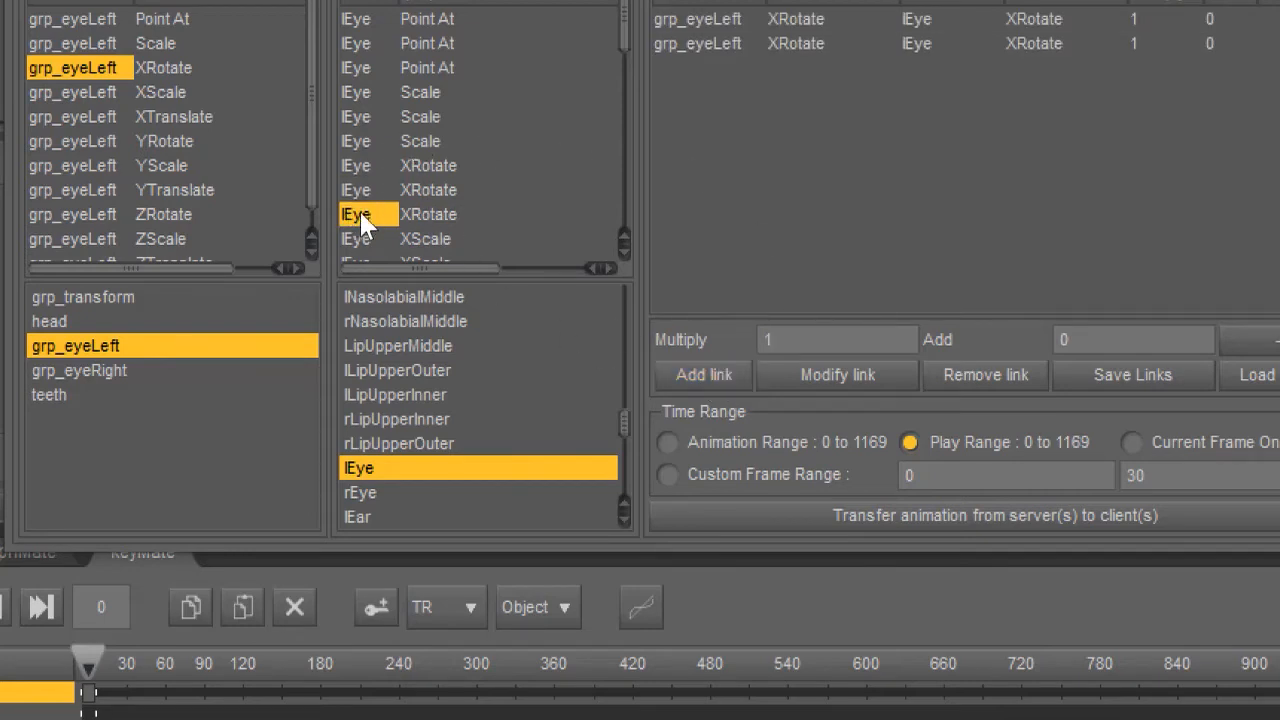
{"action": "left_click", "coordinate": [670, 378]}
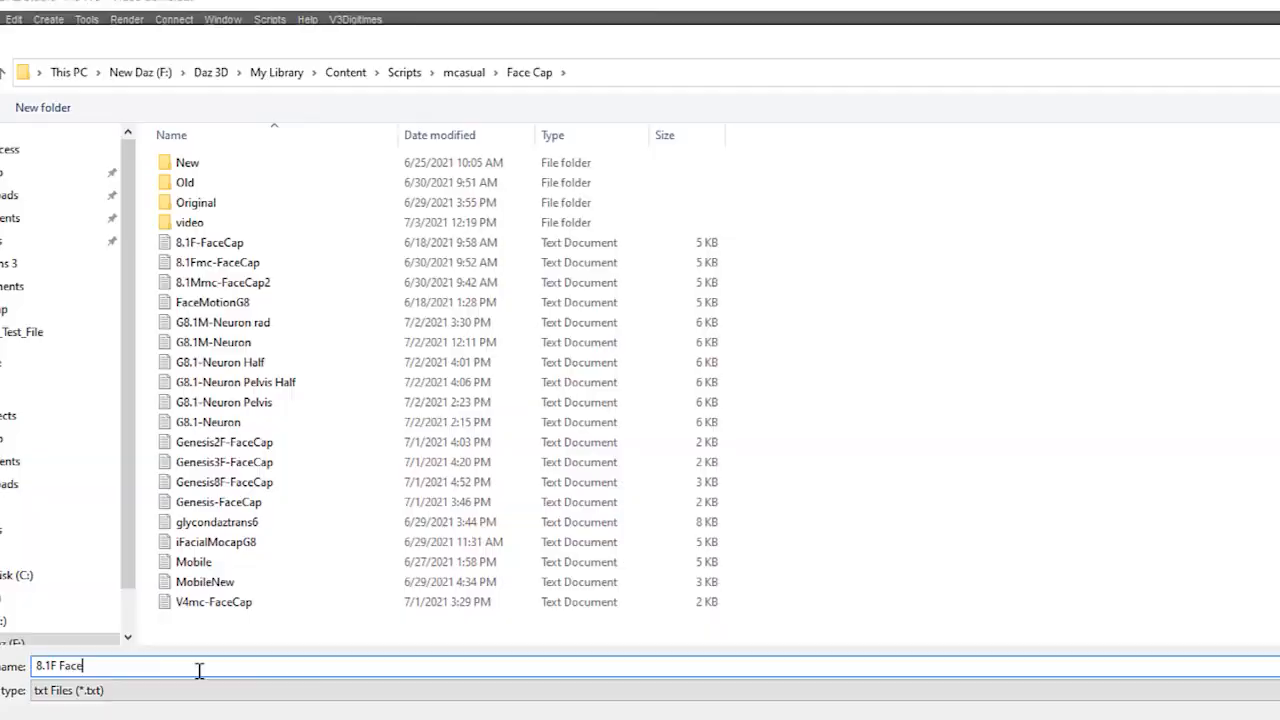
Name the saved links file 8.1F FaceCap and set the transfer time range to the animation range, 0 to 1169.
{"action": "type", "text": "Ca"}
{"action": "type", "text": "p"}
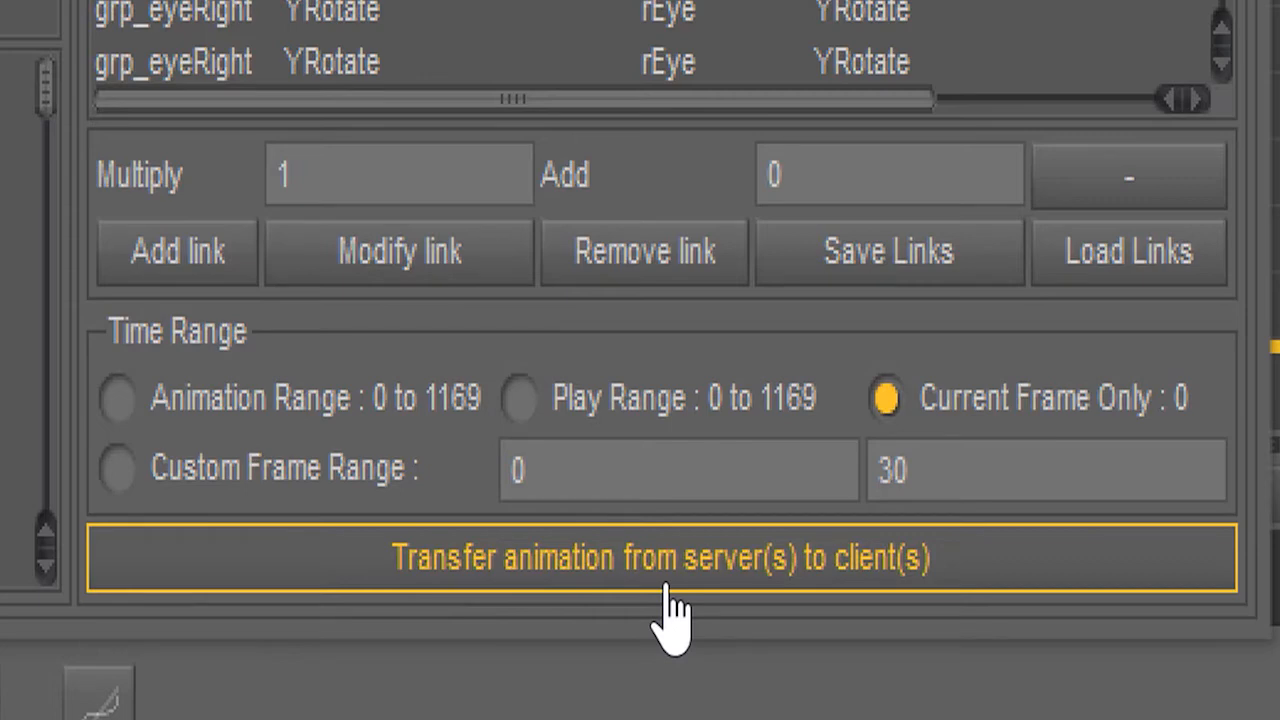
{"action": "left_click", "coordinate": [114, 474]}
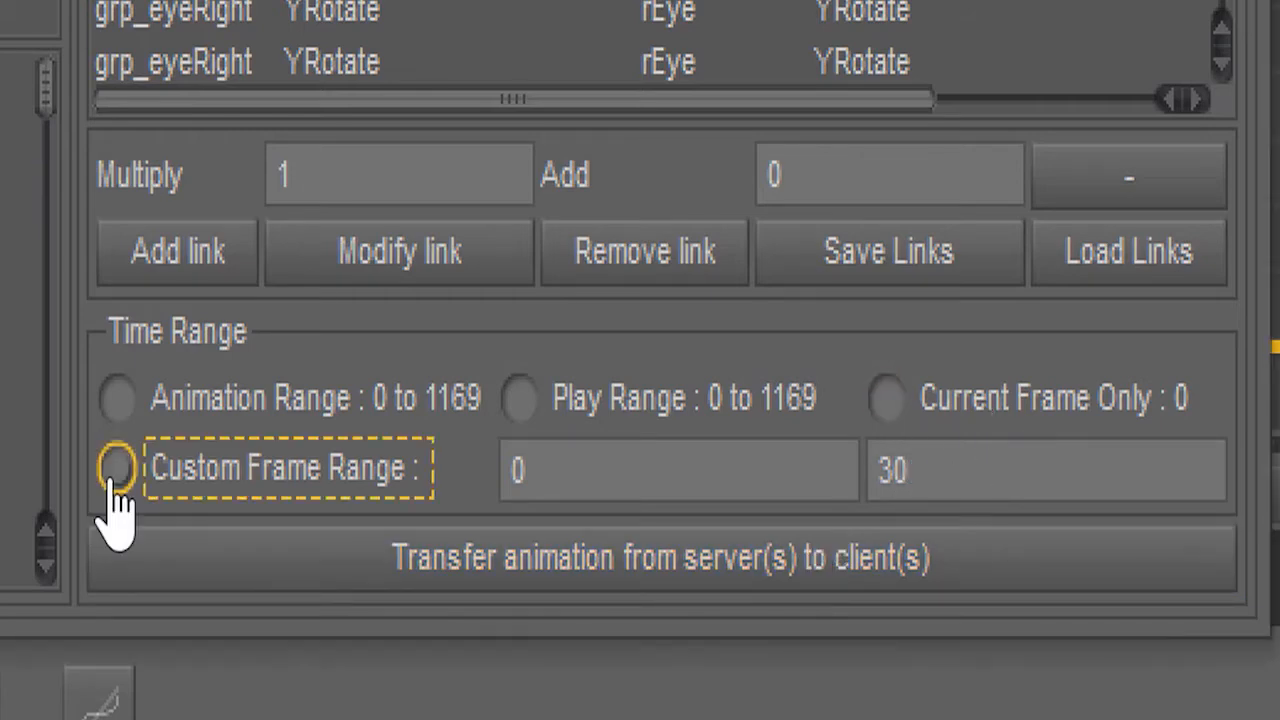
{"action": "left_click", "coordinate": [116, 396]}
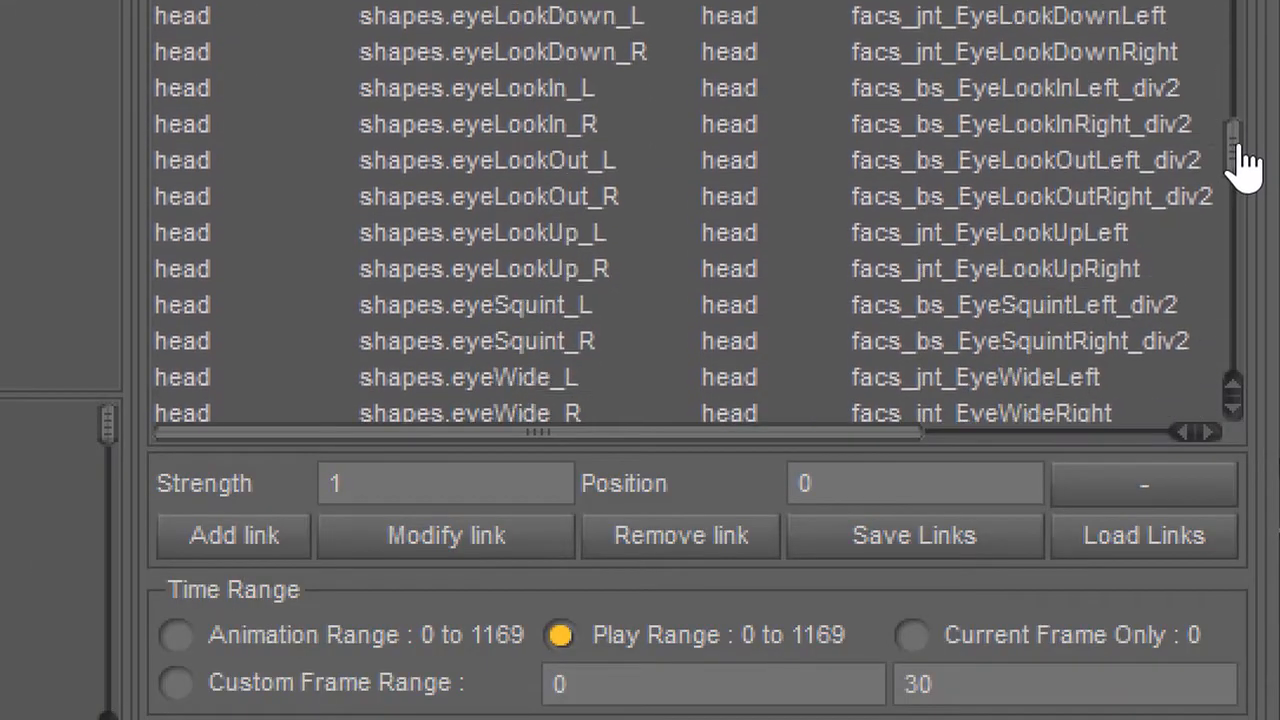
In the 8.1Mmc-FaceCap2 links file in Notepad, set the position value of the mouthClose link to 0.
{"action": "left_click_drag", "start_coordinate": [1231, 166], "coordinate": [1236, 115]}
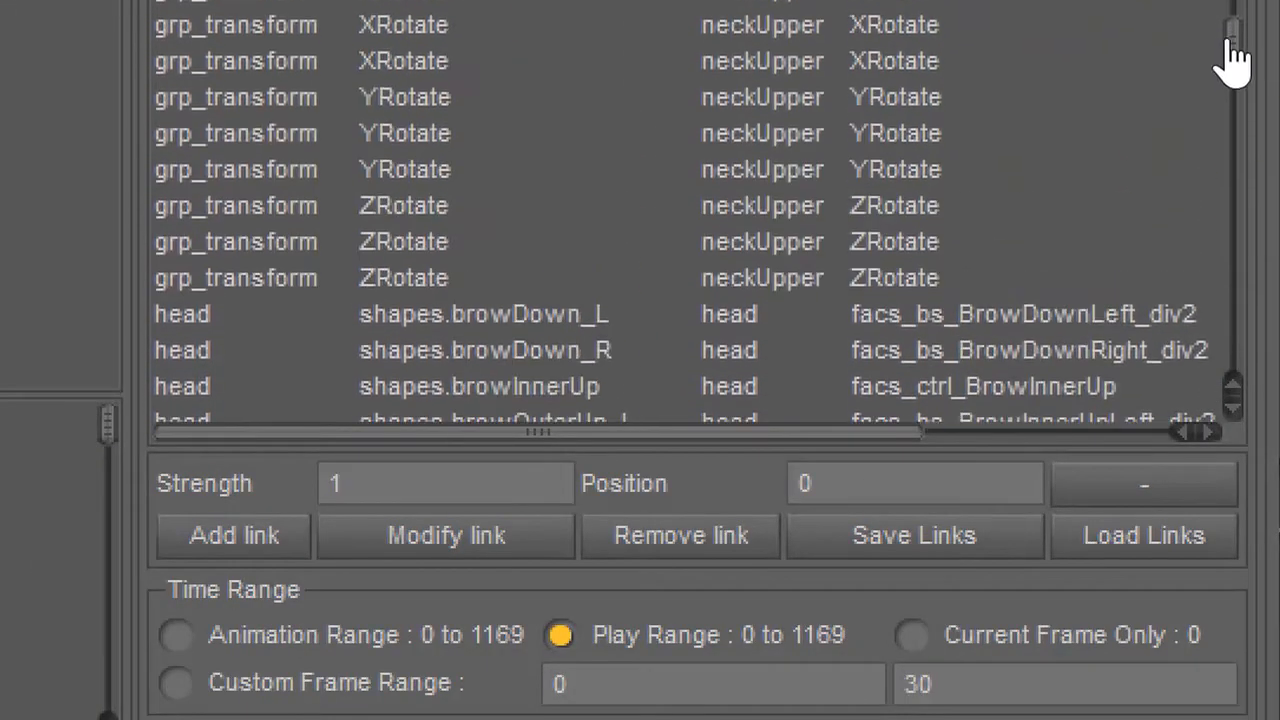
{"action": "left_click_drag", "start_coordinate": [1236, 58], "coordinate": [1234, 34]}
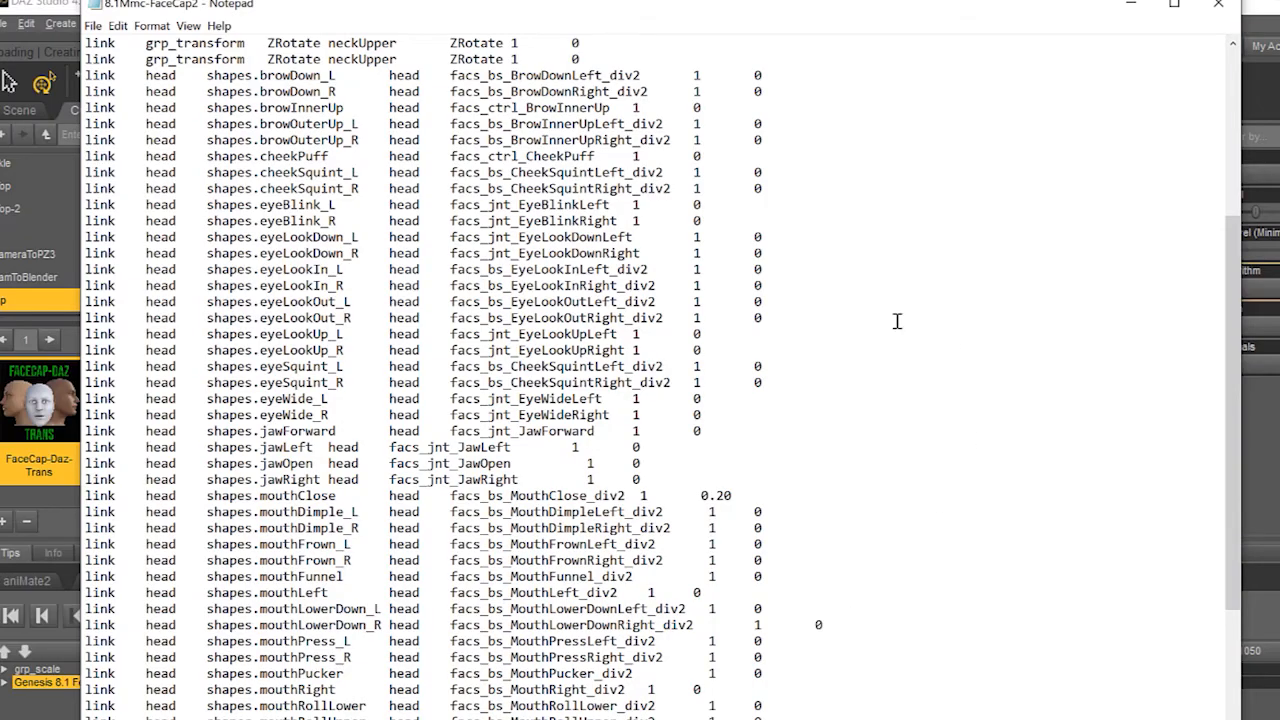
{"action": "scroll", "coordinate": [897, 321], "scroll_direction": "down", "scroll_amount": 4}
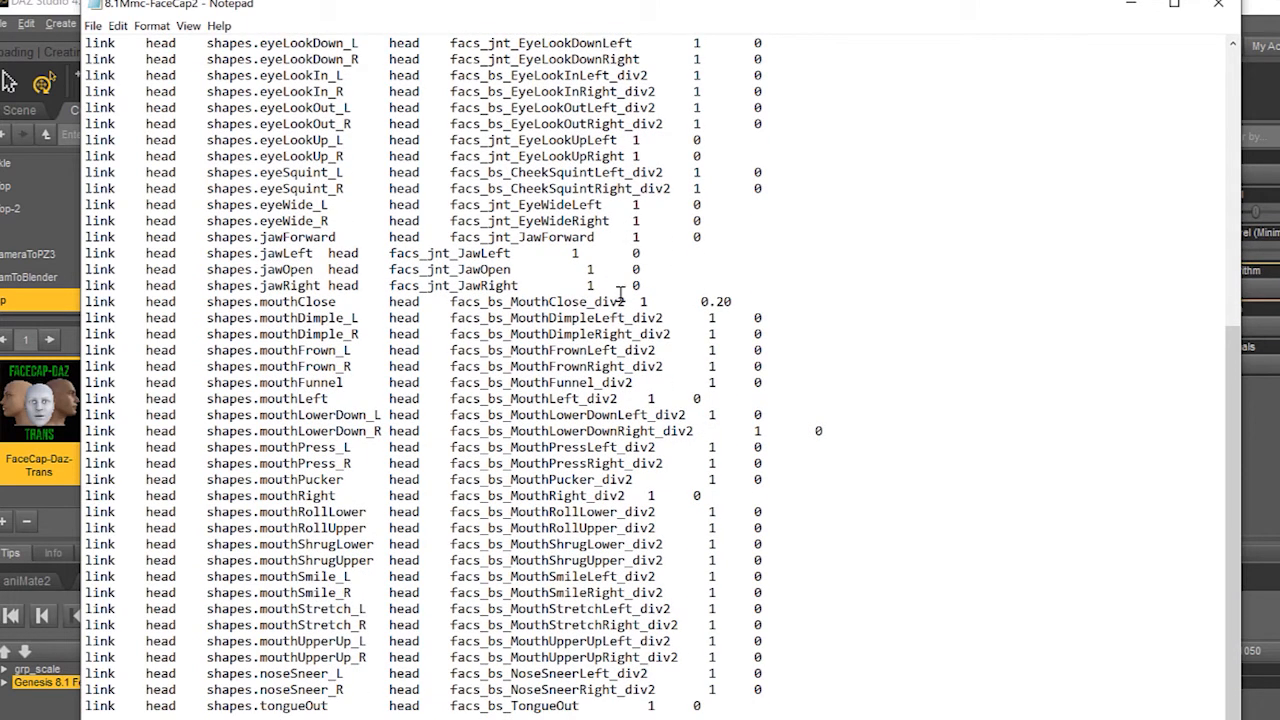
{"action": "left_click", "coordinate": [620, 294]}
{"action": "key", "text": "Right"}
{"action": "key", "text": "Right"}
{"action": "key", "text": "Right"}
{"action": "key", "text": "Right"}
{"action": "key", "text": "Right"}
{"action": "key", "text": "Right"}
{"action": "key", "text": "Right"}
{"action": "key", "text": "Right"}
{"action": "key", "text": "Right"}
{"action": "key", "text": "BackSpace"}
{"action": "key", "text": "BackSpace"}
{"action": "key", "text": "BackSpace"}
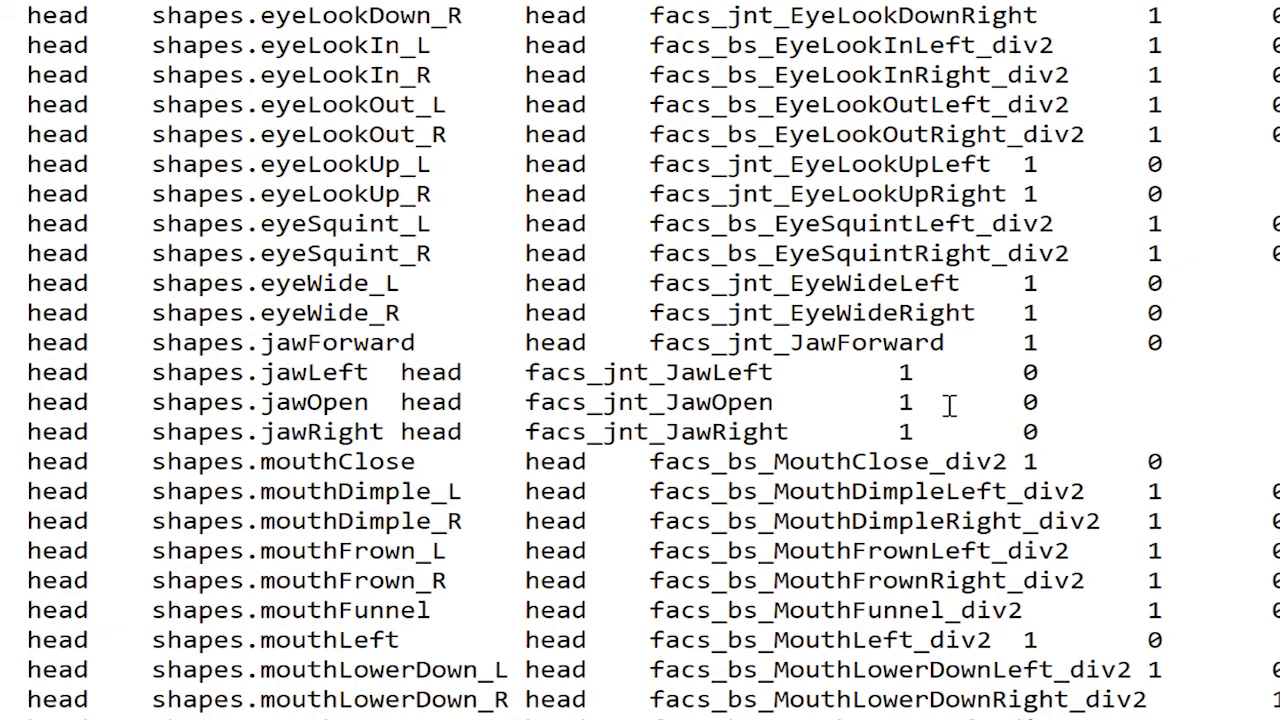
Try strength values of 0.7, 0.5, 1.2 and 1.5 for the jawOpen link in the links file.
{"action": "type", "text": "."}
{"action": "key", "text": "BackSpace"}
{"action": "key", "text": "BackSpace"}
{"action": "type", "text": "0.7"}
{"action": "key", "text": "BackSpace"}
{"action": "type", "text": "5"}
{"action": "key", "text": "BackSpace"}
{"action": "key", "text": "BackSpace"}
{"action": "key", "text": "BackSpace"}
{"action": "type", "text": "1.2"}
{"action": "key", "text": "BackSpace"}
{"action": "type", "text": "5"}
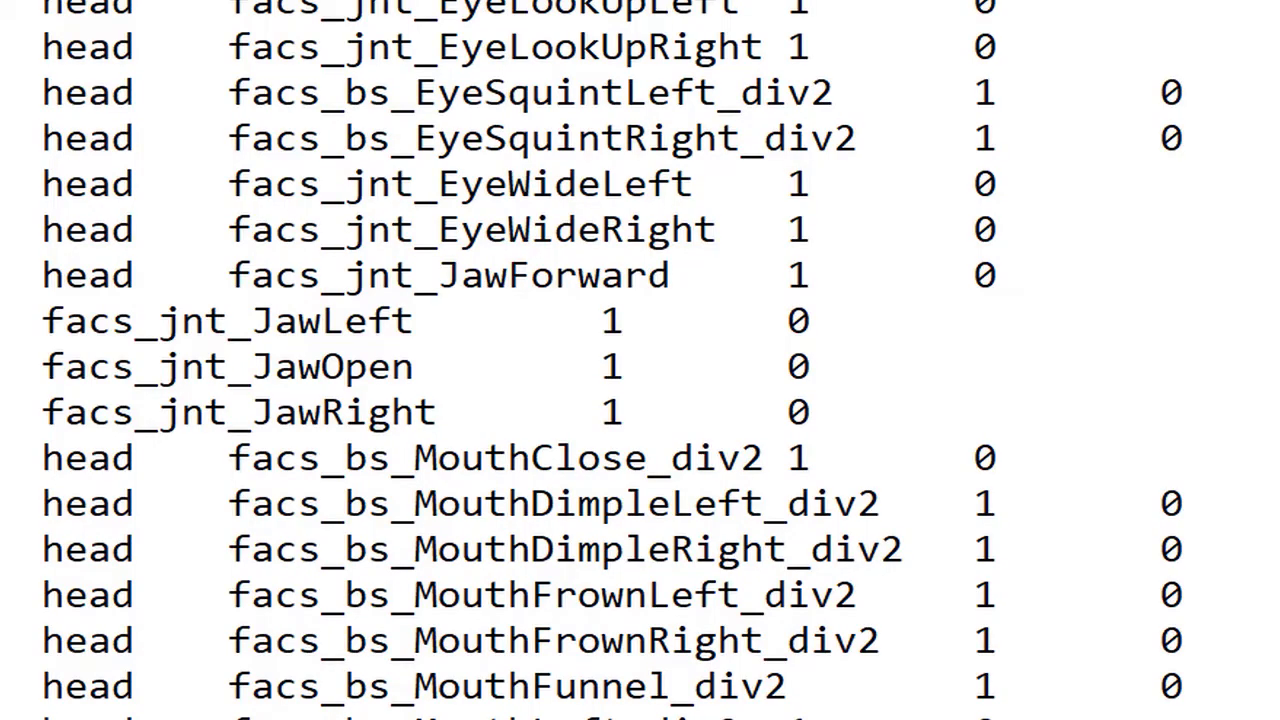
Try a position value of -0.2 for the jawOpen link, and change it to 0.2.
{"action": "left_click", "coordinate": [819, 364]}
{"action": "key", "text": "Left"}
{"action": "type", "text": "-"}
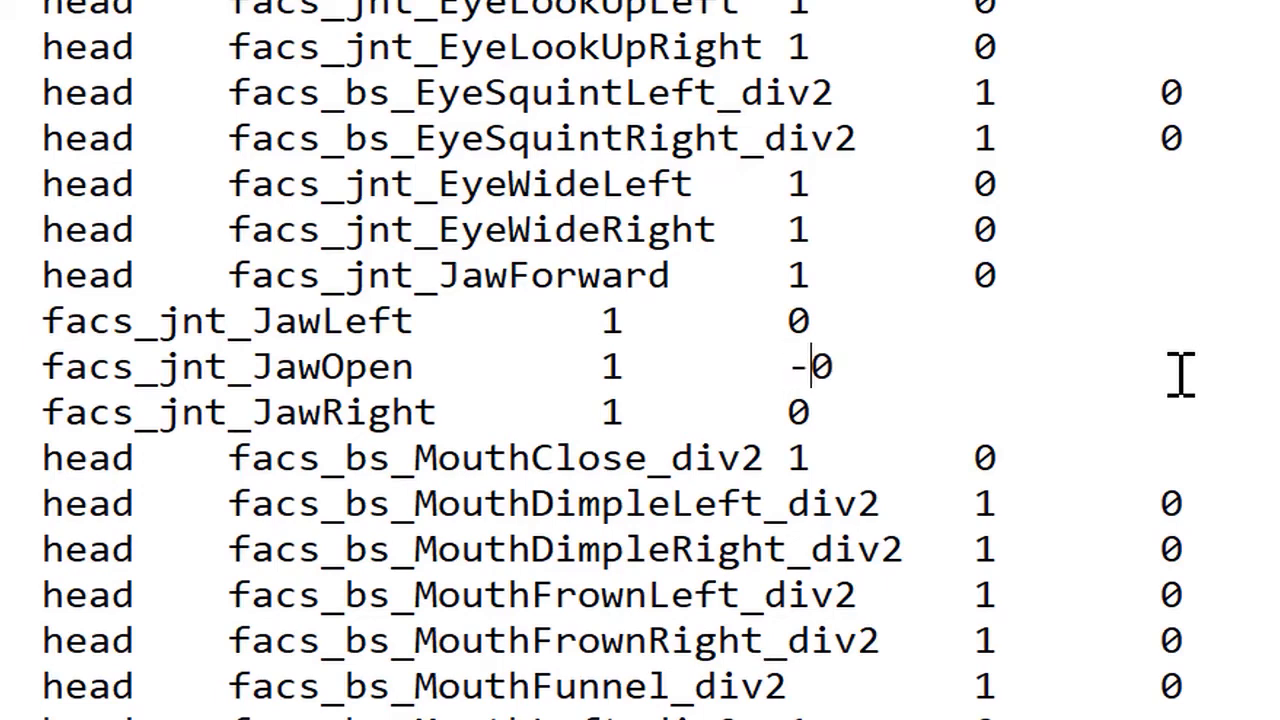
{"action": "key", "text": "Right"}
{"action": "type", "text": ".2"}
{"action": "key", "text": "Left"}
{"action": "key", "text": "Left"}
{"action": "key", "text": "Left"}
{"action": "key", "text": "BackSpace"}
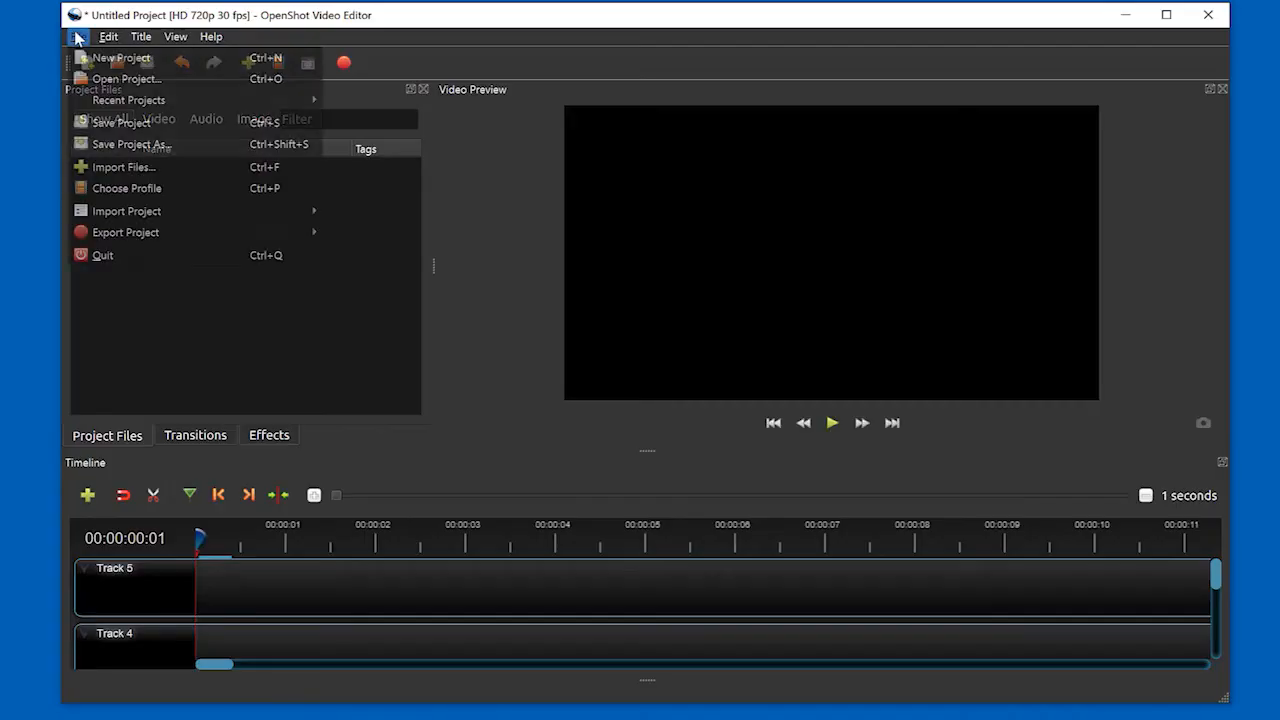
Switch to OpenShot Video Editor and import FaceCapDaz Trans Final Final.mov and FC_faceDaz4.wav into the project.
{"action": "left_click", "coordinate": [120, 166]}
{"action": "left_click", "coordinate": [833, 644]}
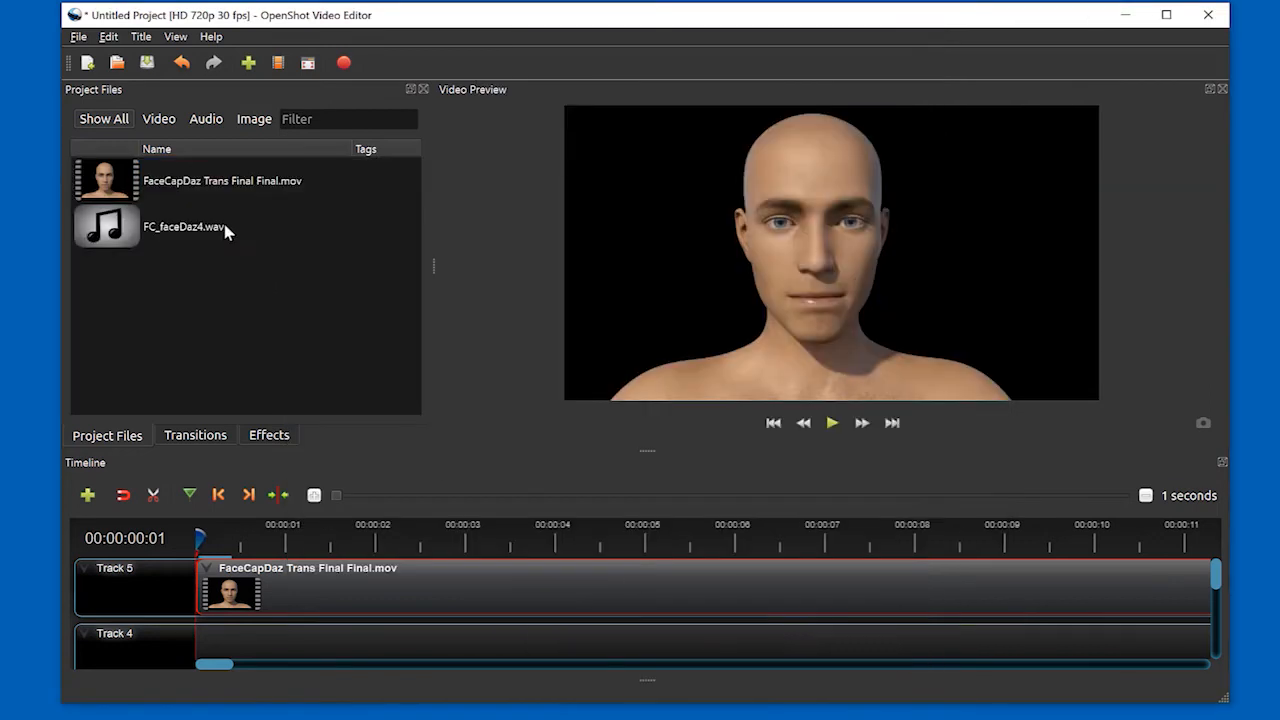
Place the FC_faceDaz4.wav audio clip on Track 4 and shift it slightly earlier than the video clip.
{"action": "left_click", "coordinate": [110, 226]}
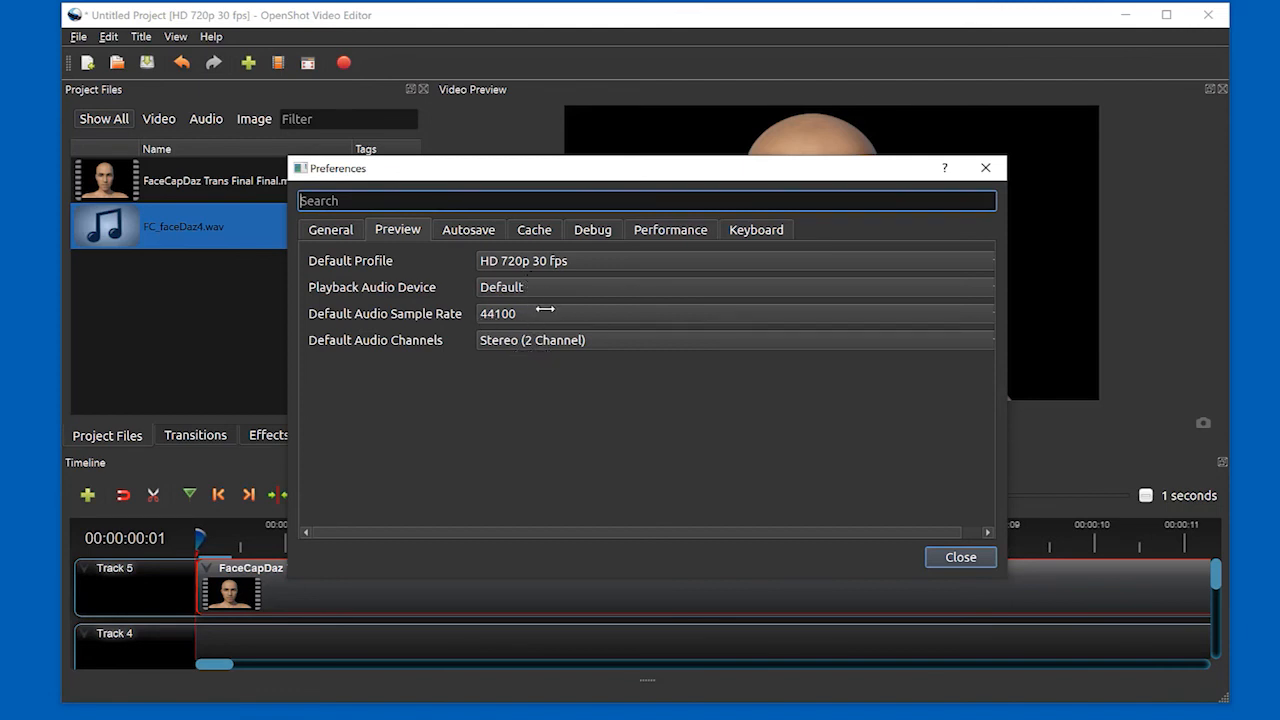
{"action": "left_click", "coordinate": [958, 556]}
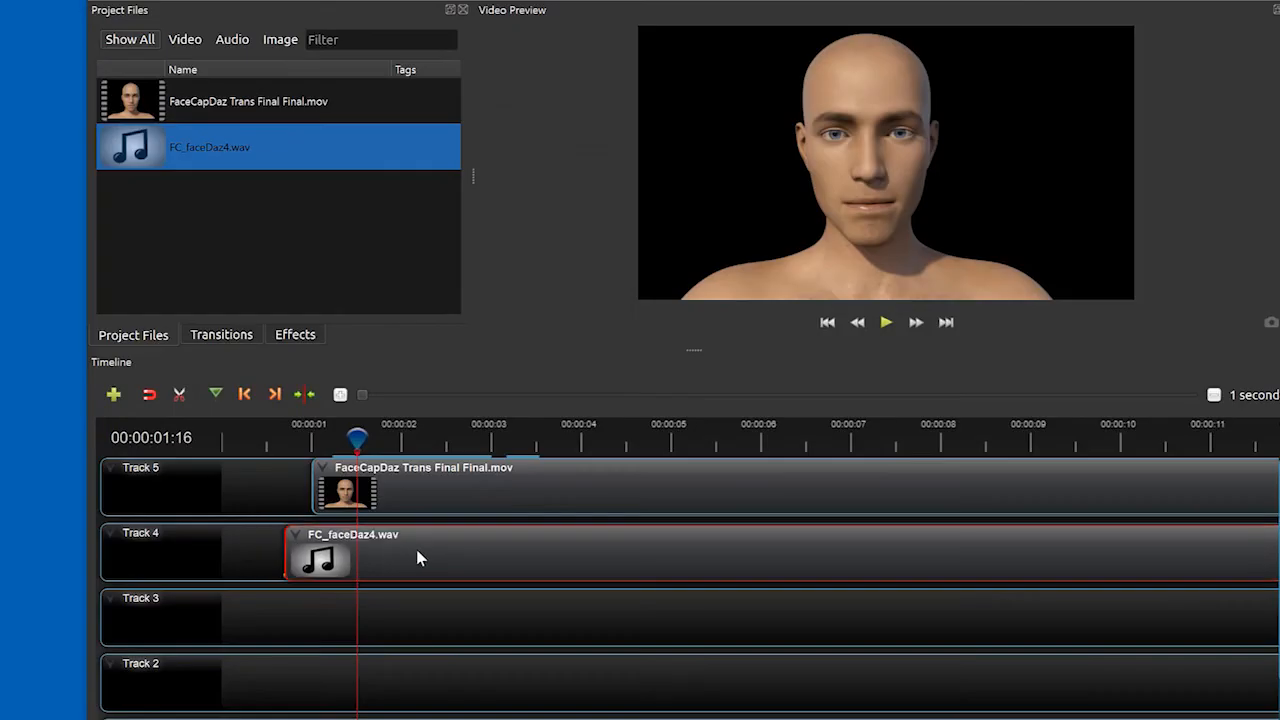
{"action": "left_click_drag", "start_coordinate": [418, 559], "coordinate": [375, 552]}
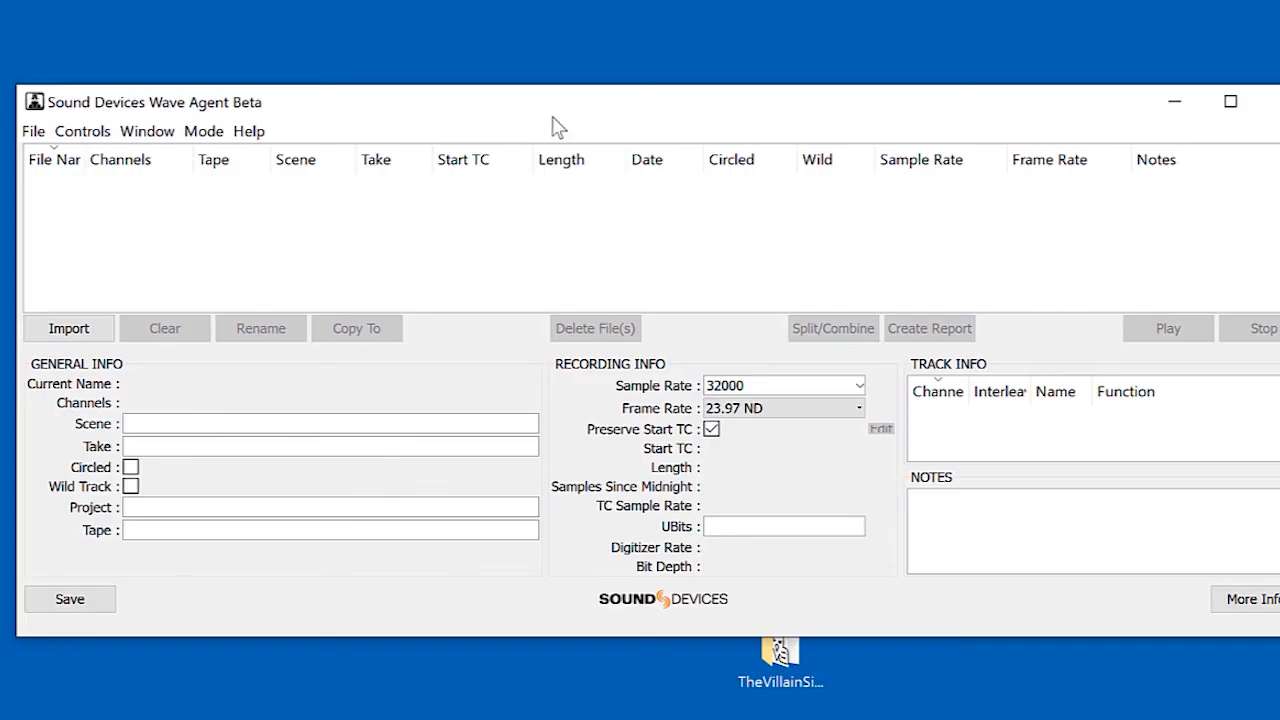
Switch to Sound Devices Wave Agent Beta and import the FC_allface cap audio file from the Daz Trans 3 folder.
{"action": "left_click", "coordinate": [33, 131]}
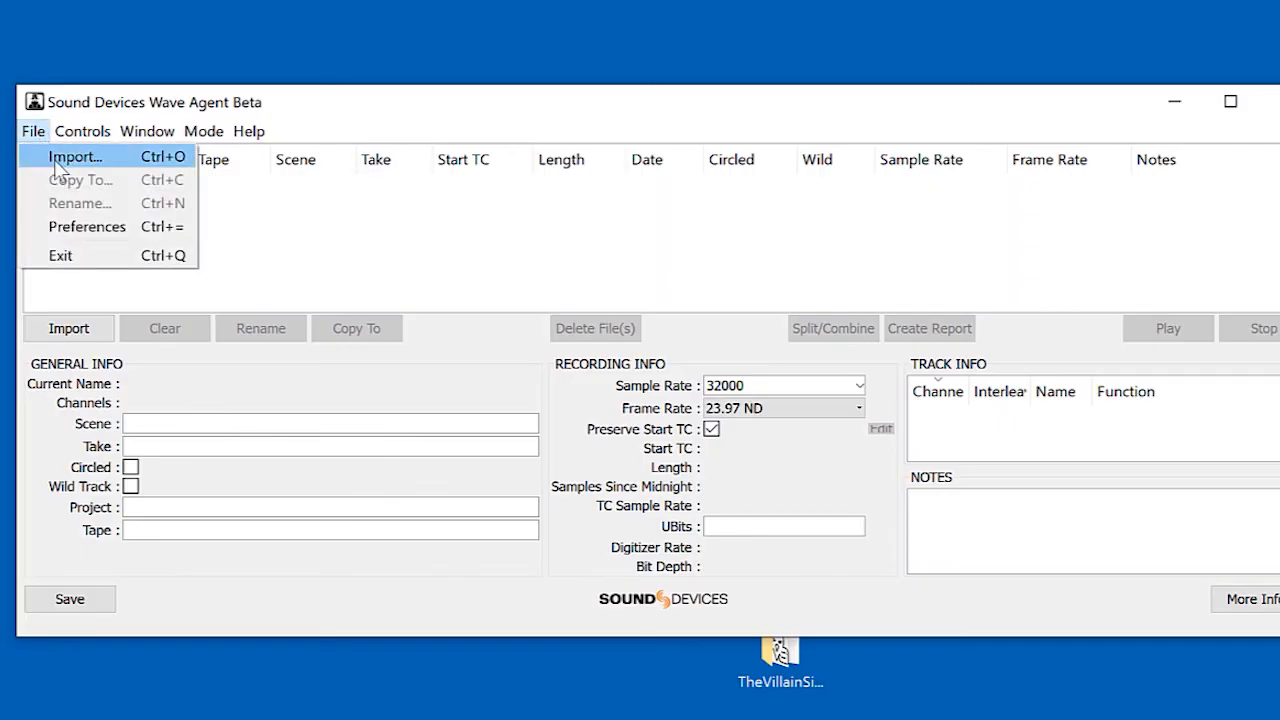
{"action": "left_click", "coordinate": [54, 159]}
{"action": "scroll", "coordinate": [460, 435], "scroll_direction": "down", "scroll_amount": 1}
{"action": "left_click", "coordinate": [430, 448]}
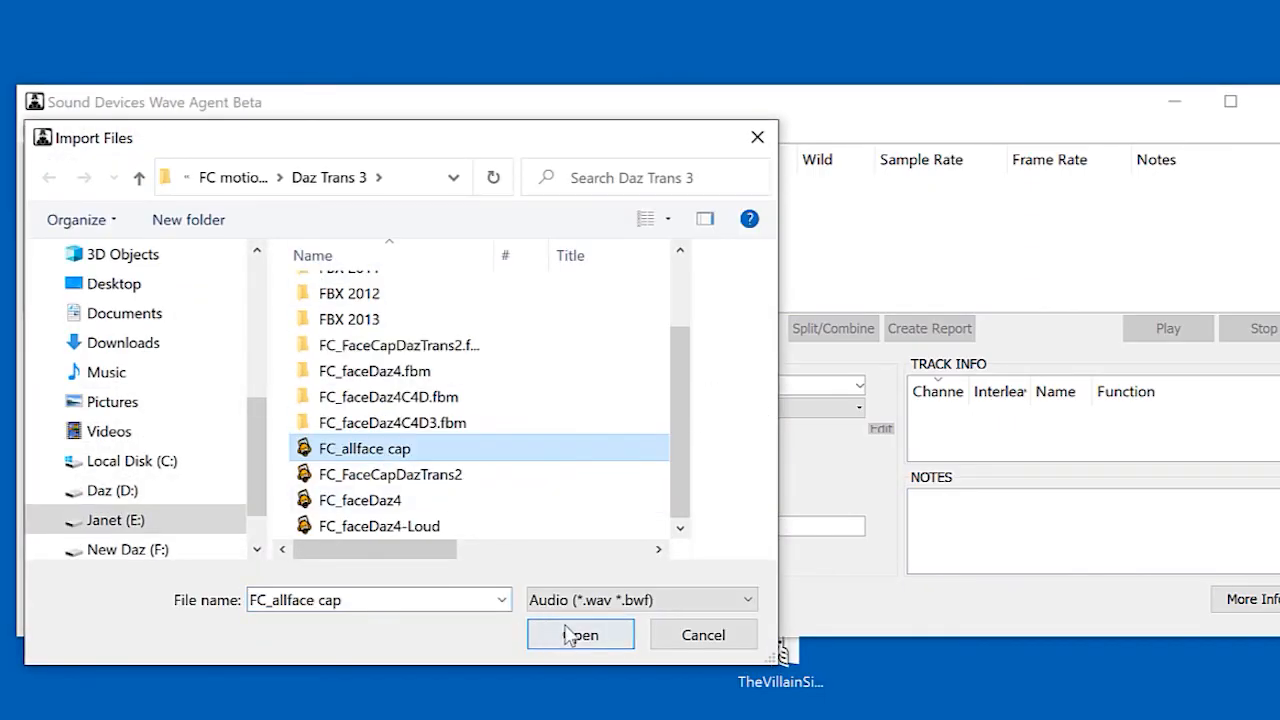
{"action": "left_click", "coordinate": [580, 636]}
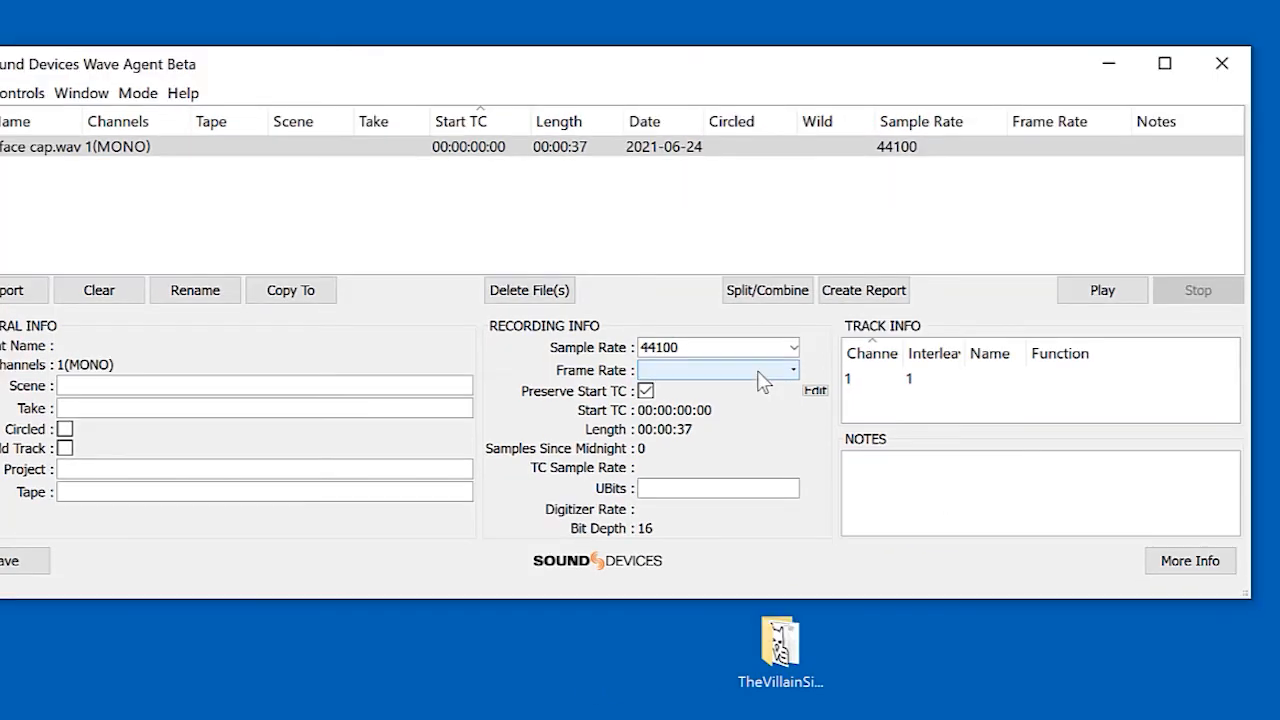
Set the imported audio file's frame rate to 30 ND and save the change.
{"action": "left_click", "coordinate": [762, 372]}
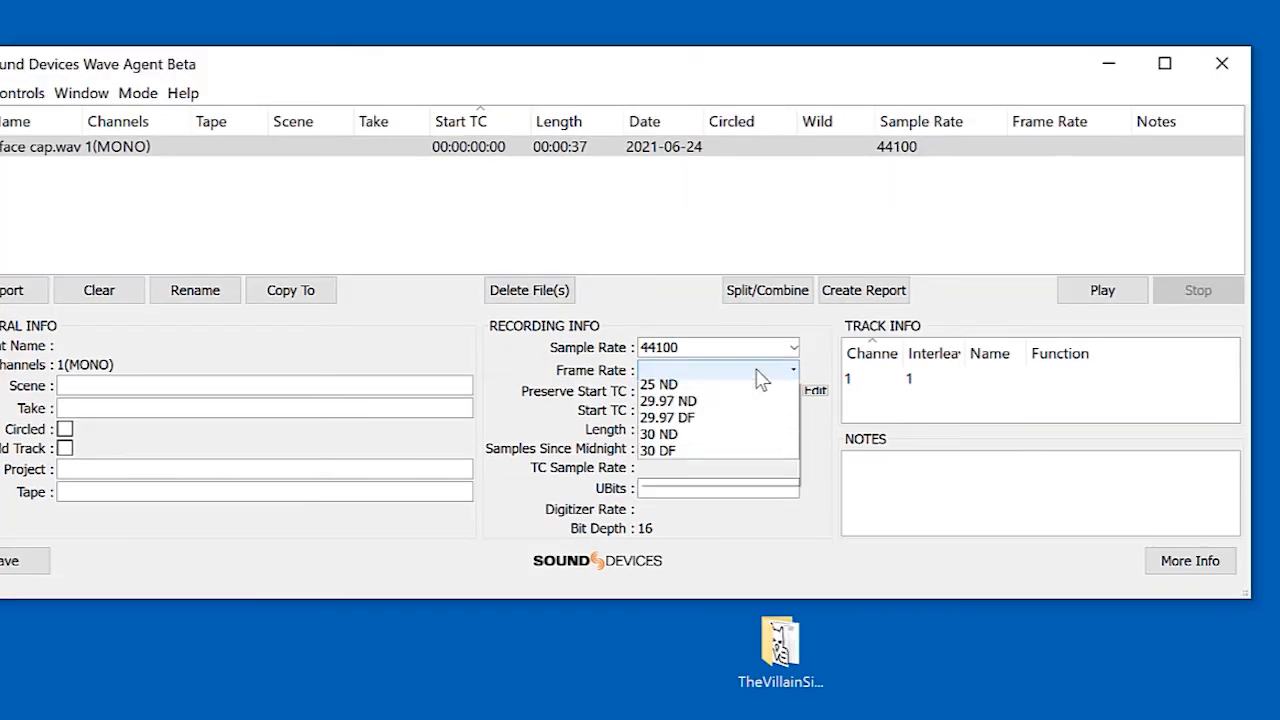
{"action": "left_click", "coordinate": [678, 472]}
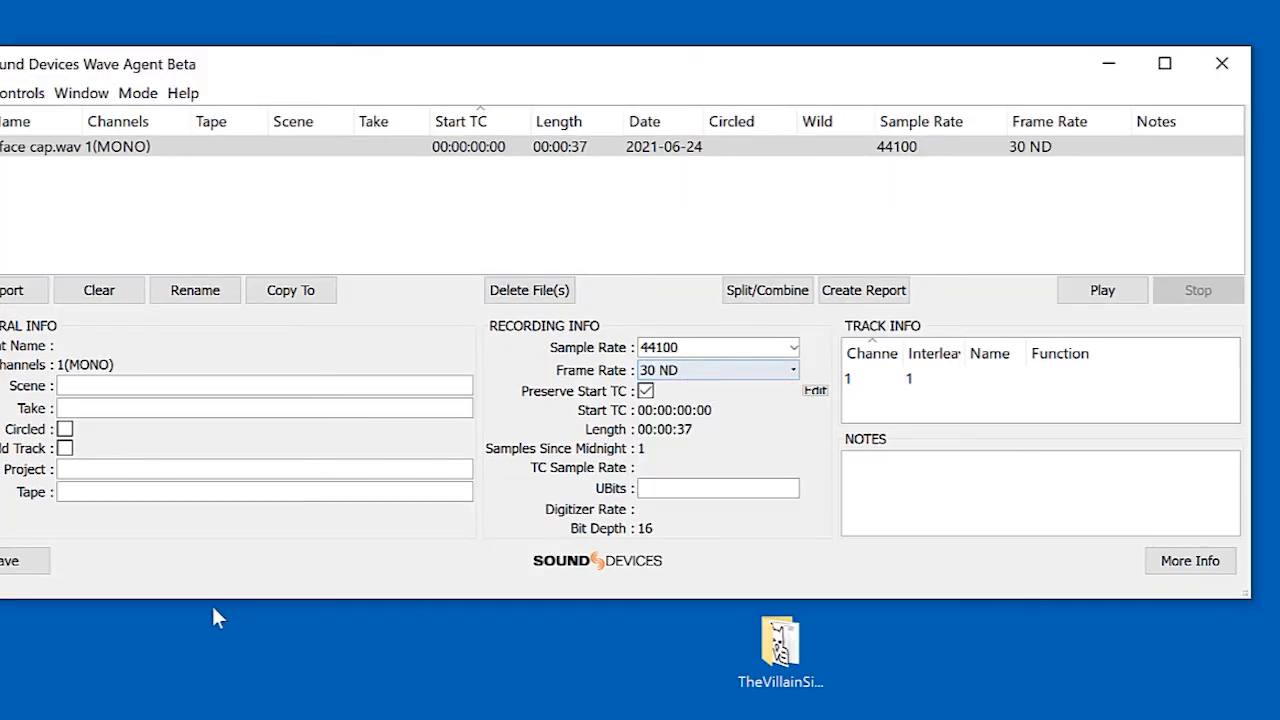
{"action": "left_click", "coordinate": [16, 563]}
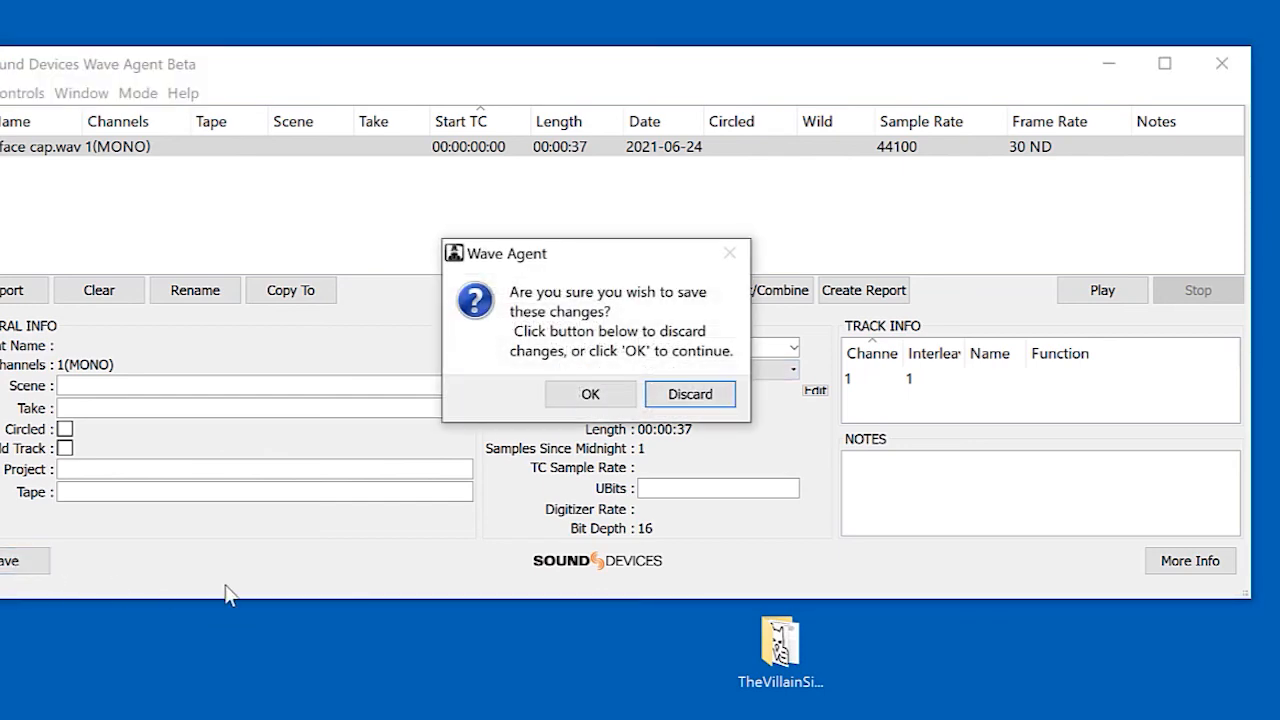
{"action": "left_click", "coordinate": [605, 398]}
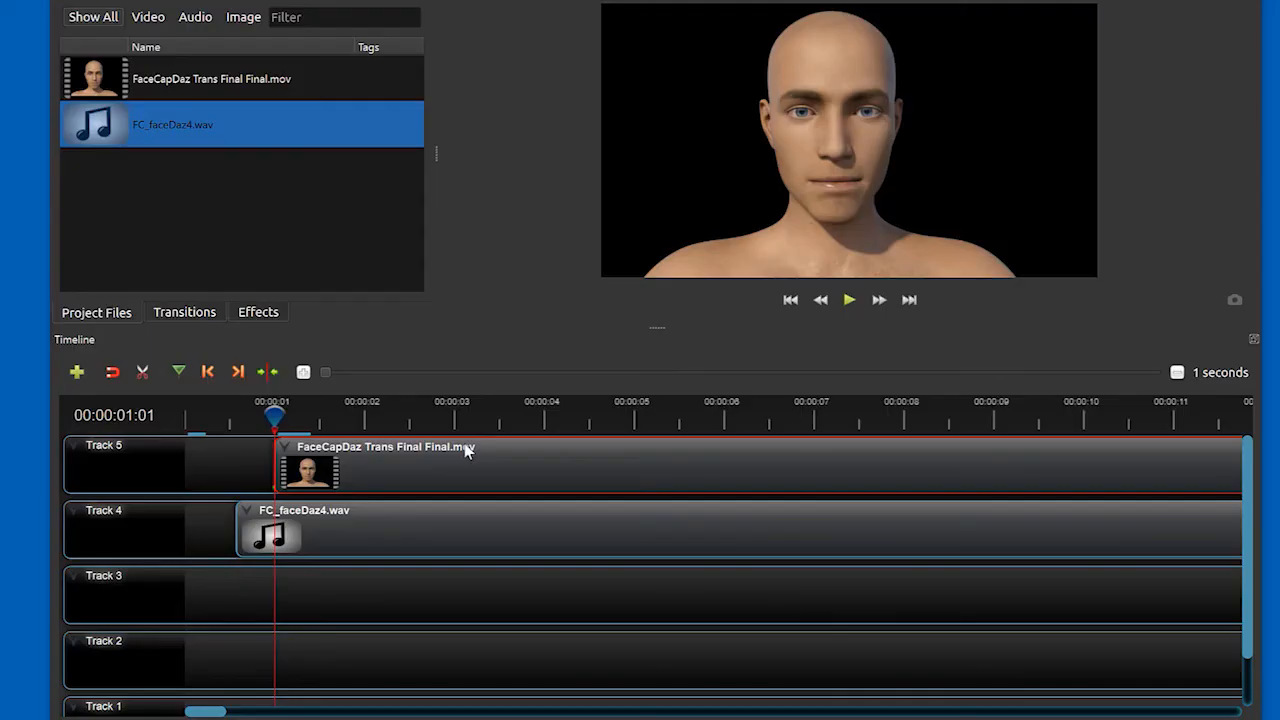
Back in OpenShot, advance the playhead to 00:00:01:03 and move the FC_faceDaz4.wav clip's start to it.
{"action": "key", "text": "Right"}
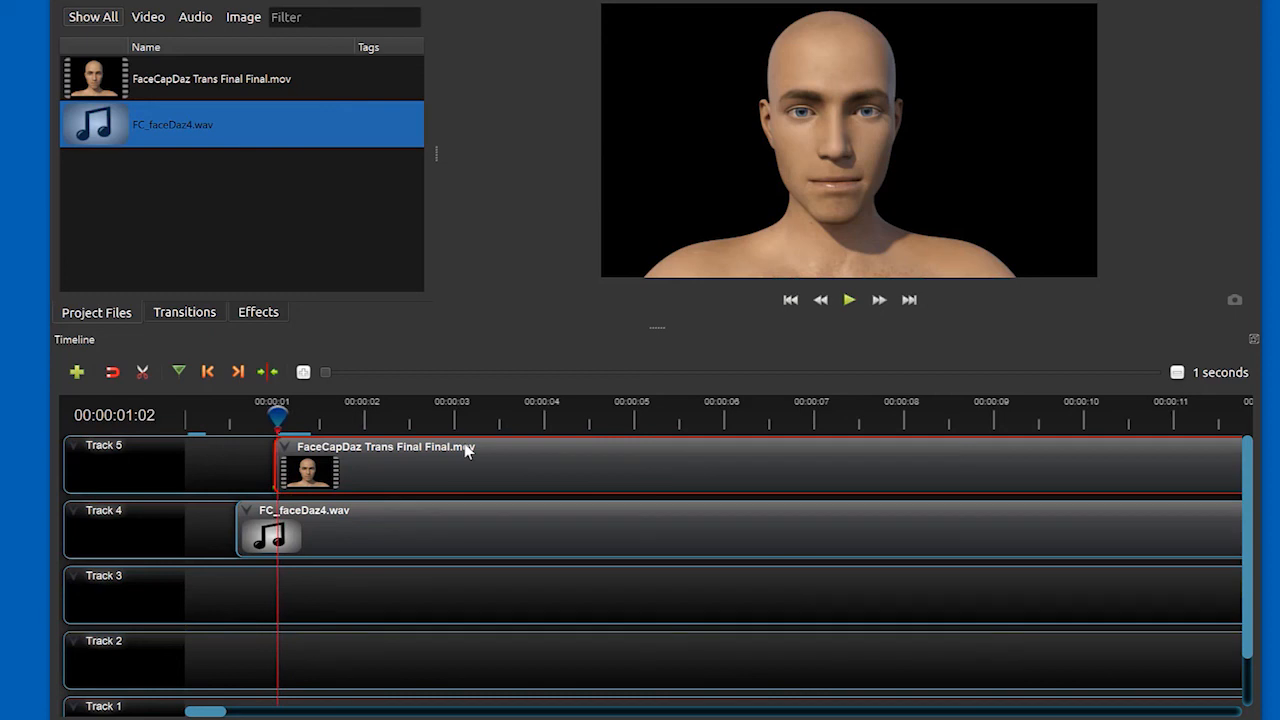
{"action": "key", "text": "Right"}
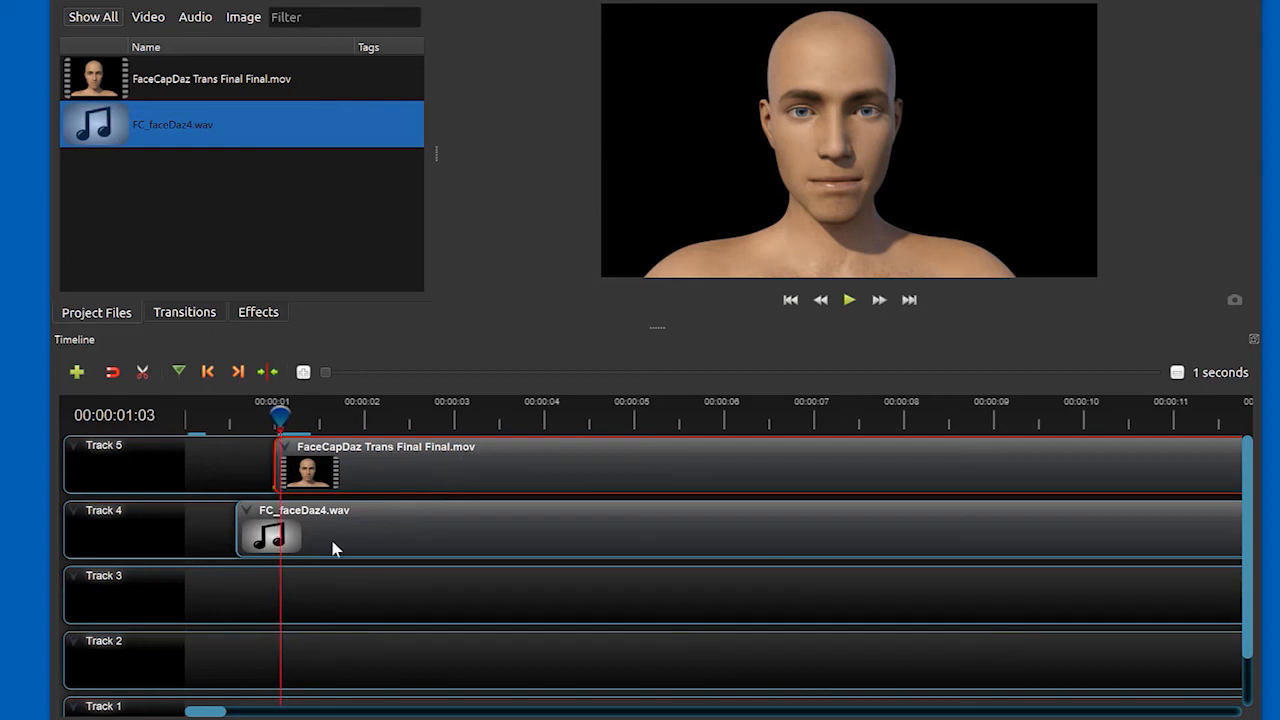
{"action": "left_click_drag", "start_coordinate": [334, 548], "coordinate": [383, 549]}
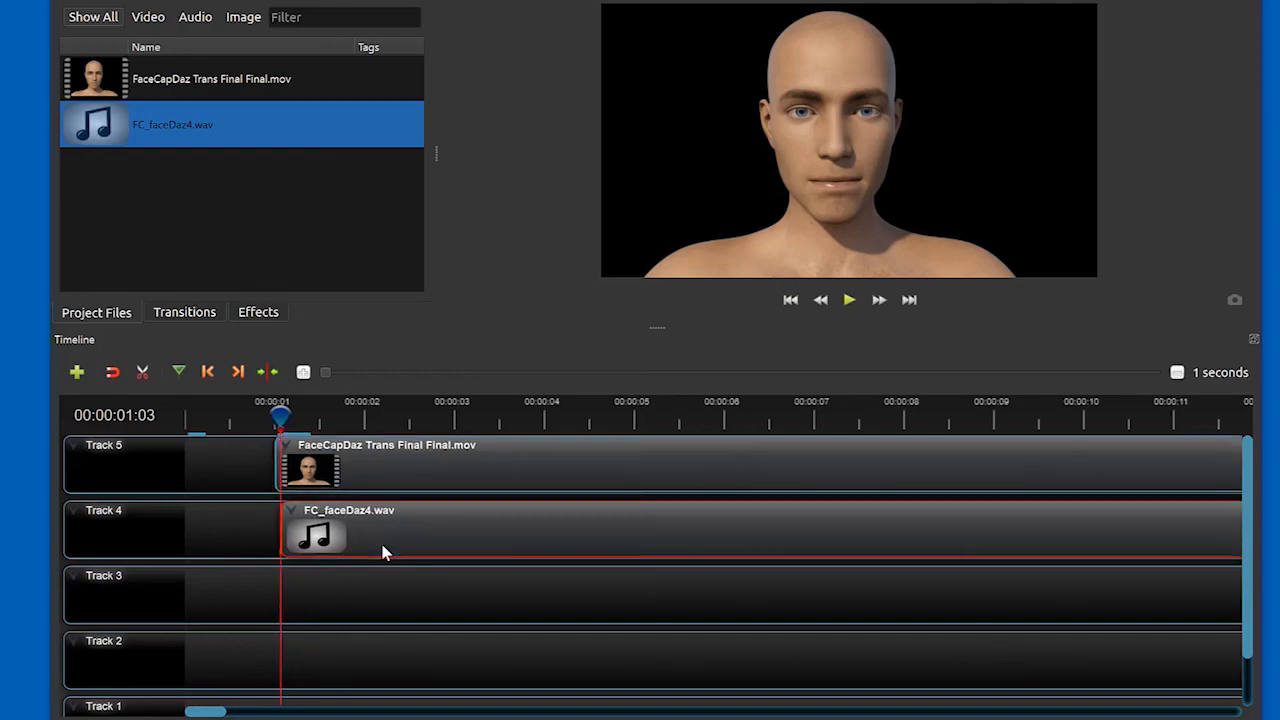